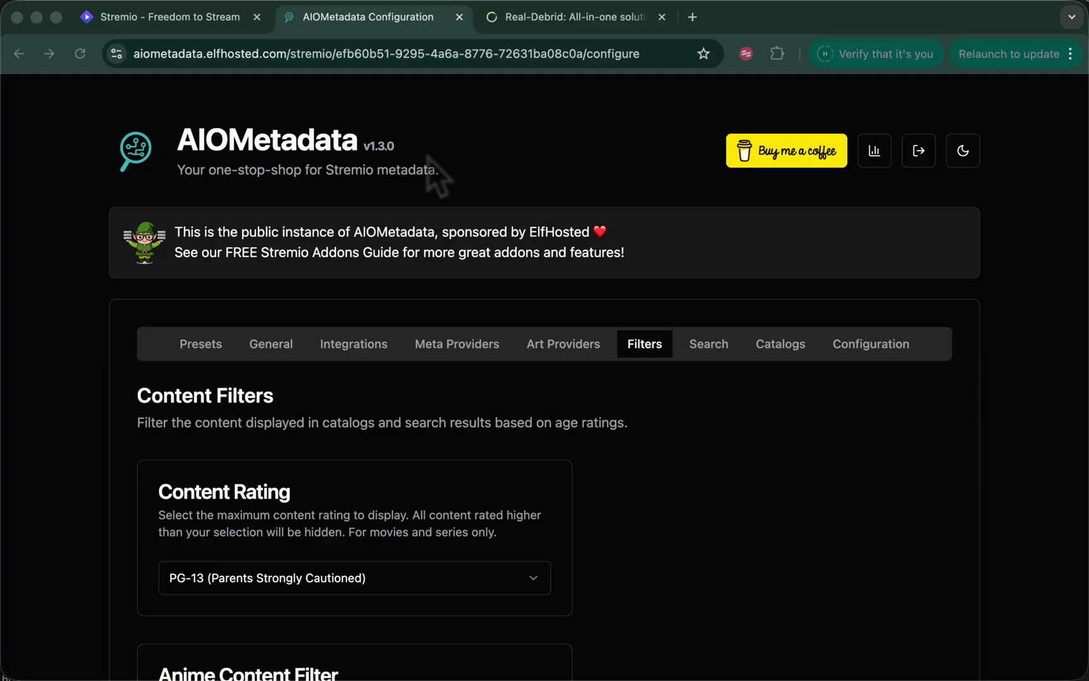
Review AIOMetadata's PG-13 content rating and Hide Unreleased Movies filters, then return to Stremio
double_click(293, 145)
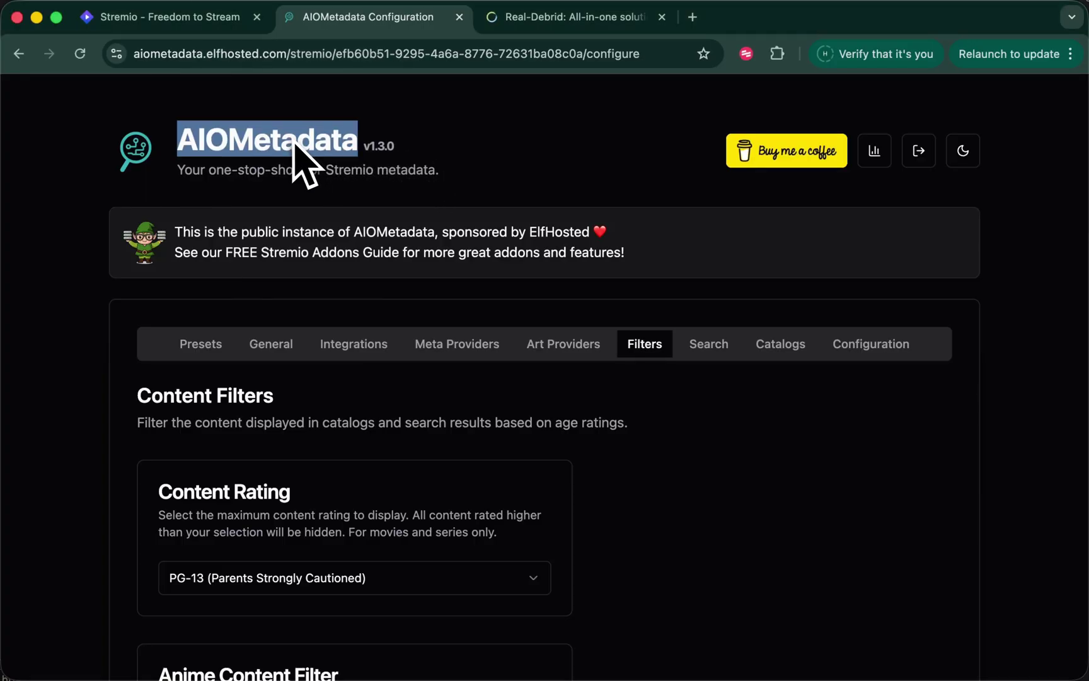
click(456, 156)
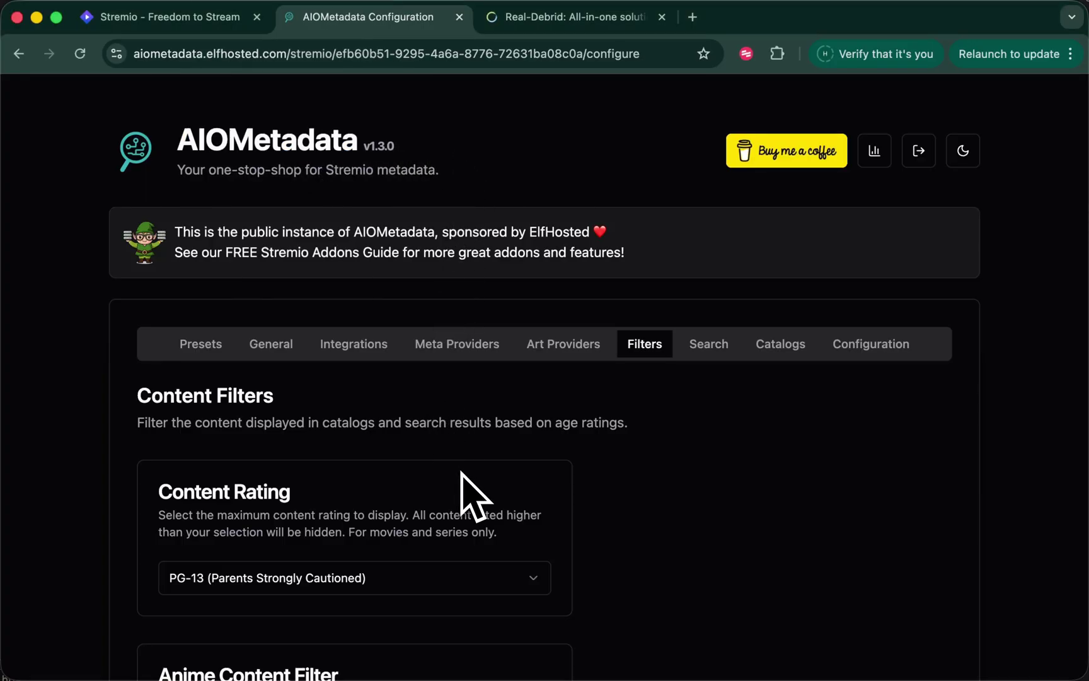
scroll(396, 569, down, 2)
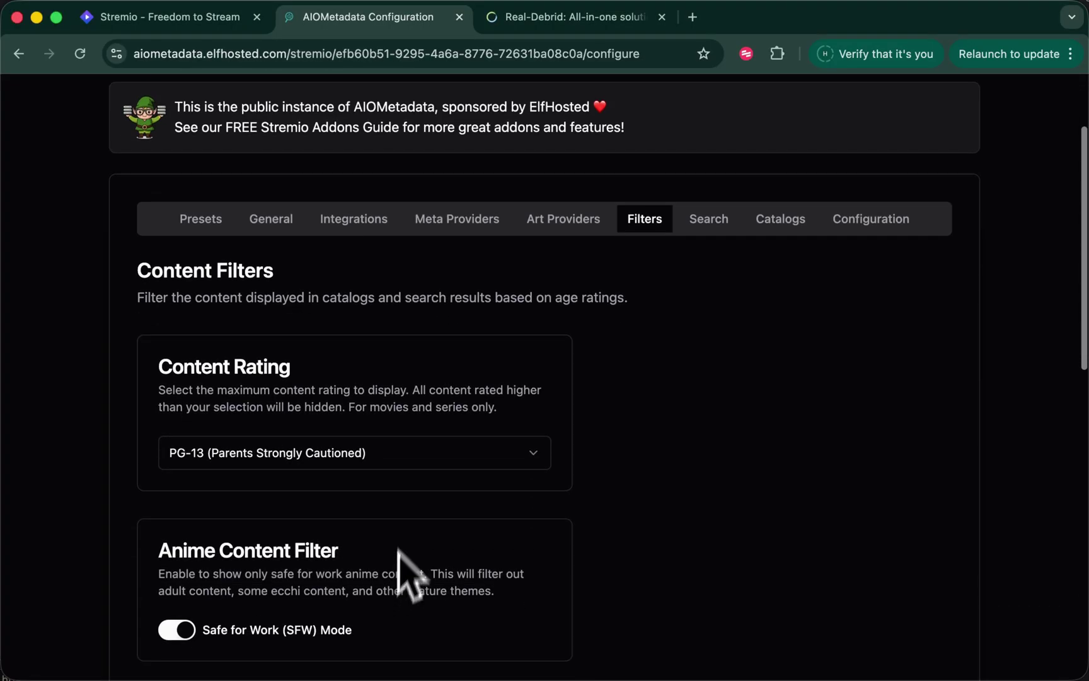
click(397, 456)
click(398, 456)
scroll(498, 547, down, 5)
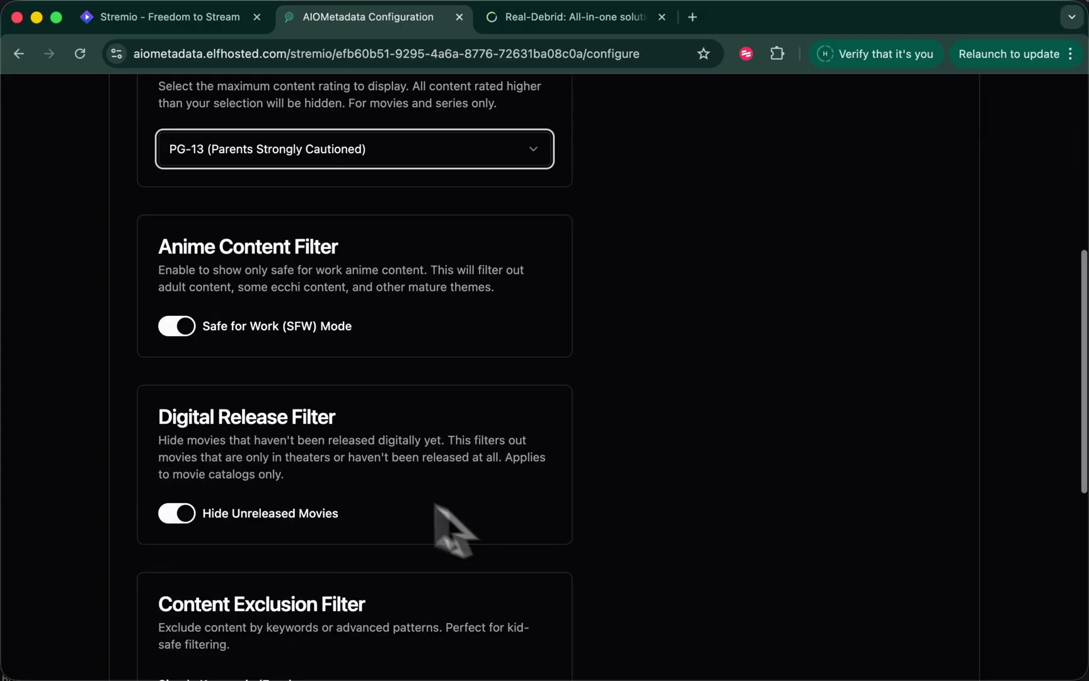
key(ctrl+shift+Tab)
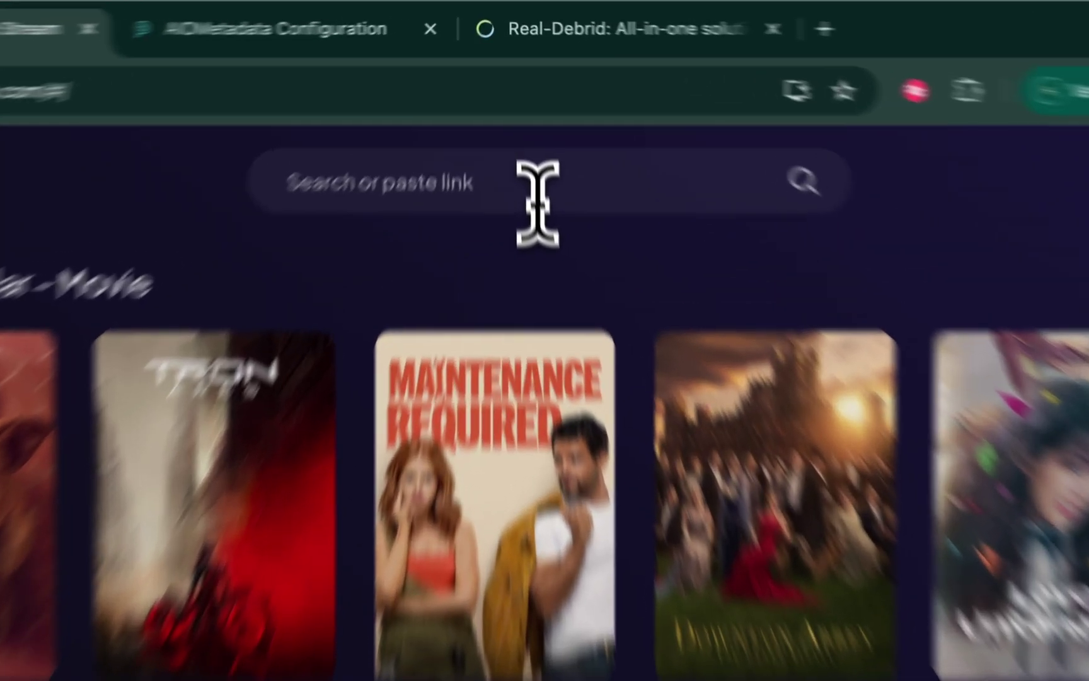
click(522, 115)
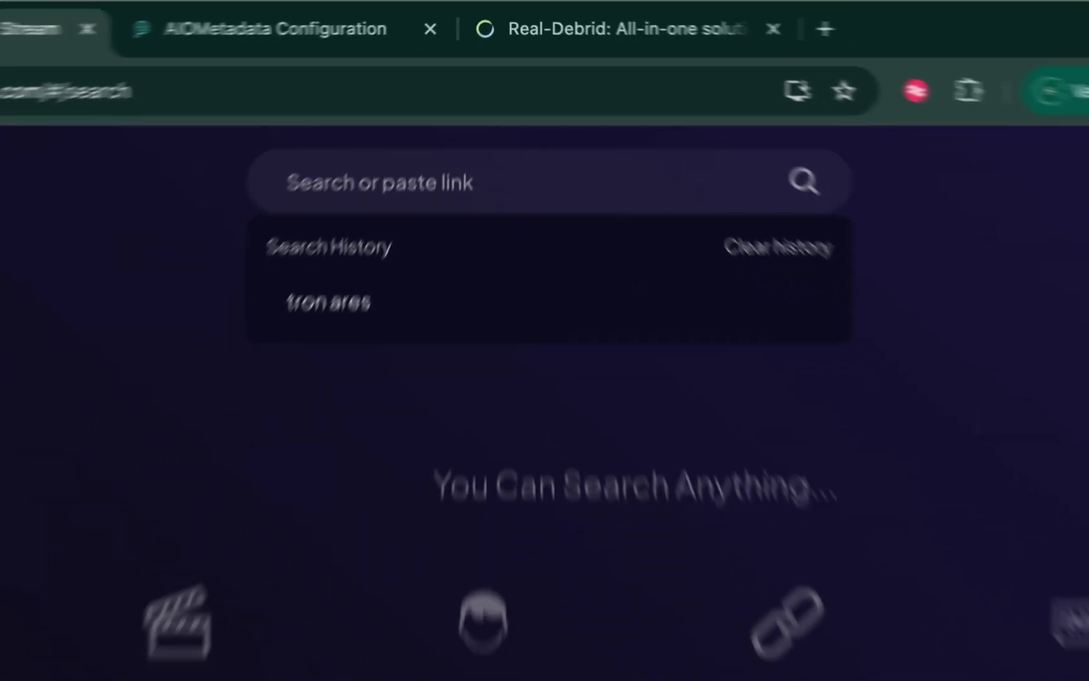
text(game of thrones)
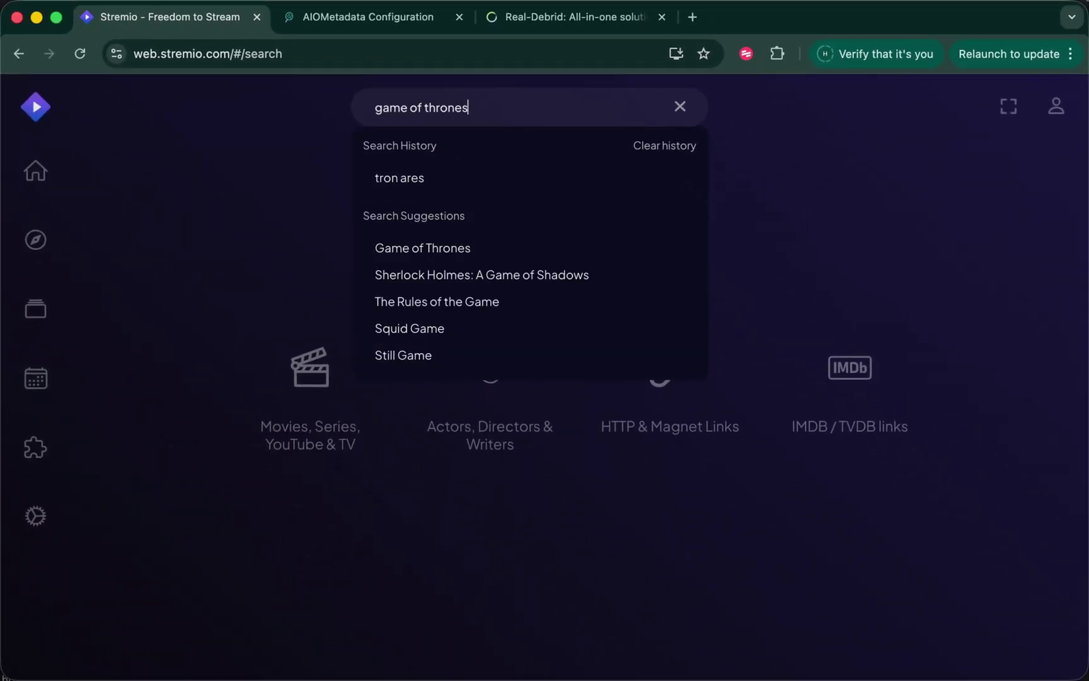
key(Return)
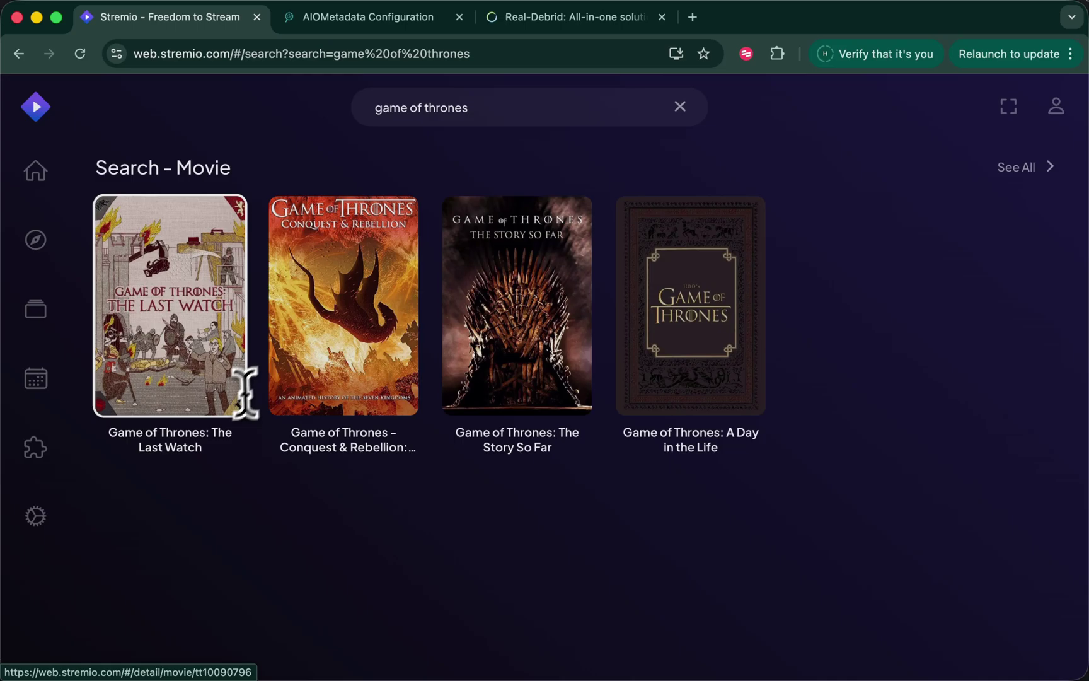
scroll(154, 509, down, 1)
scroll(154, 509, down, 2)
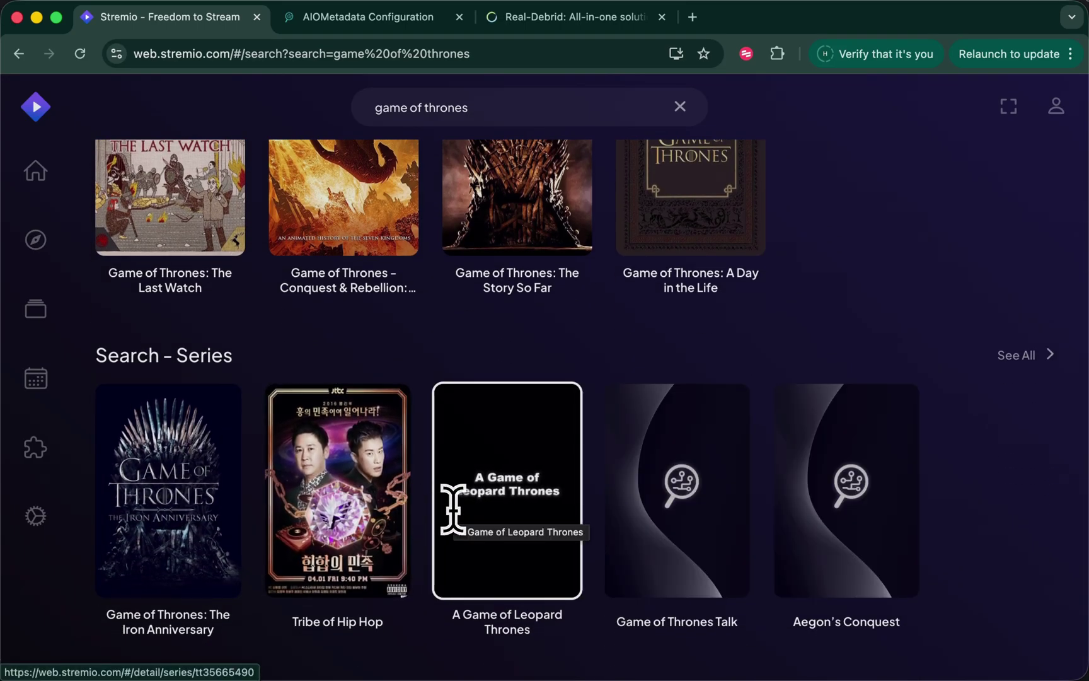
scroll(454, 523, up, 3)
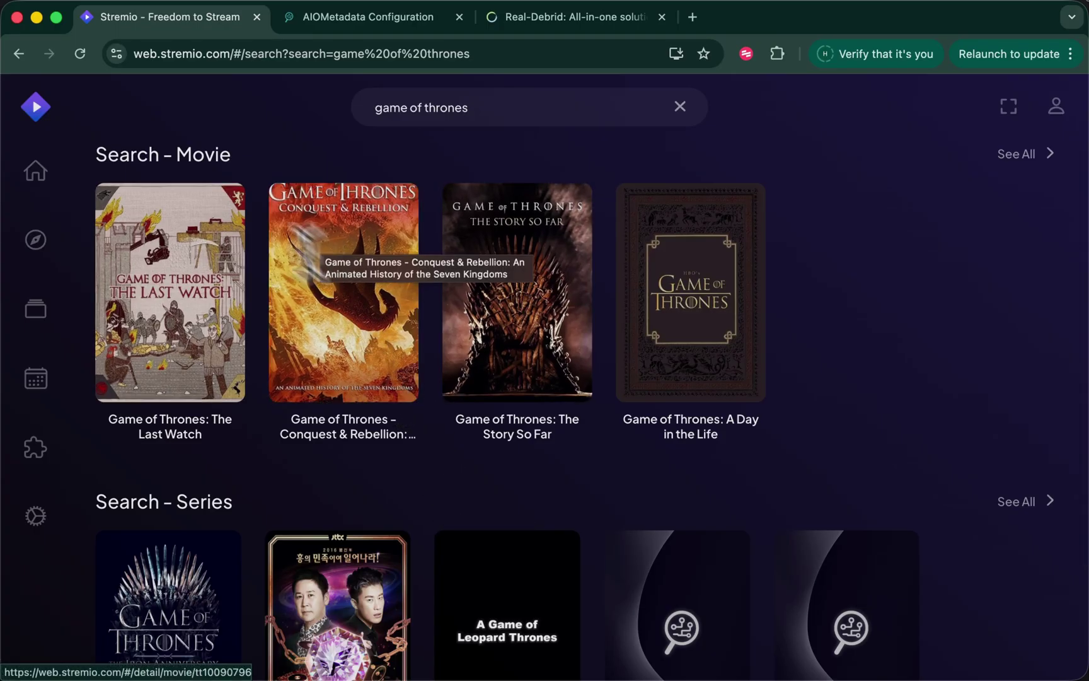
click(35, 172)
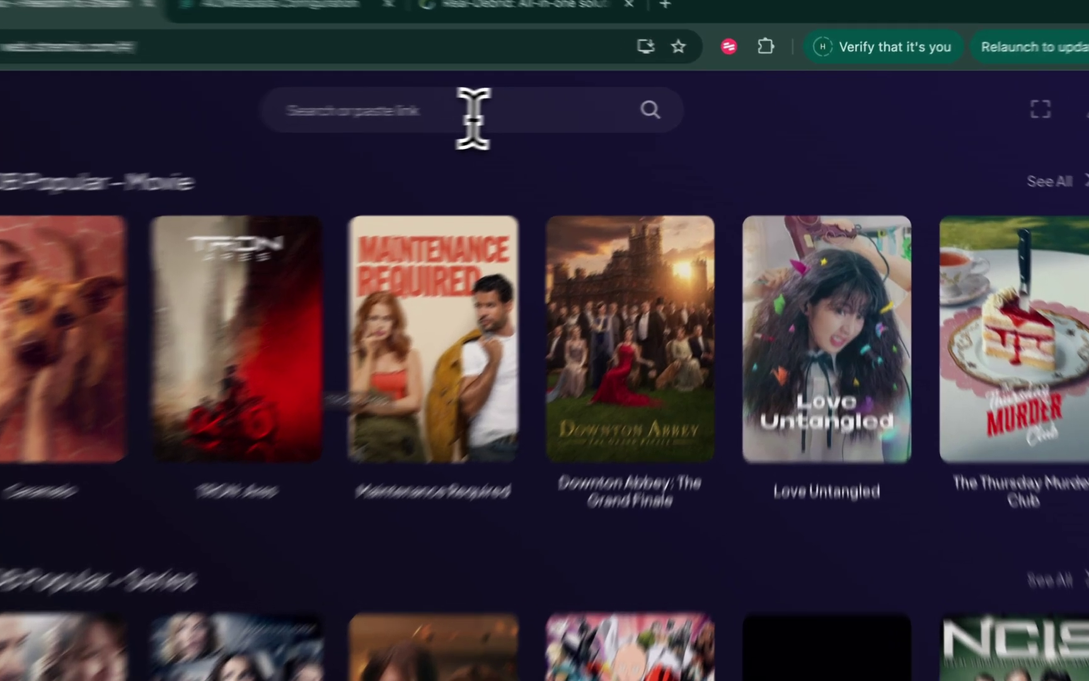
Search Stremio for 'coco 2' and open the Coco 2 title page to see its streams
click(528, 109)
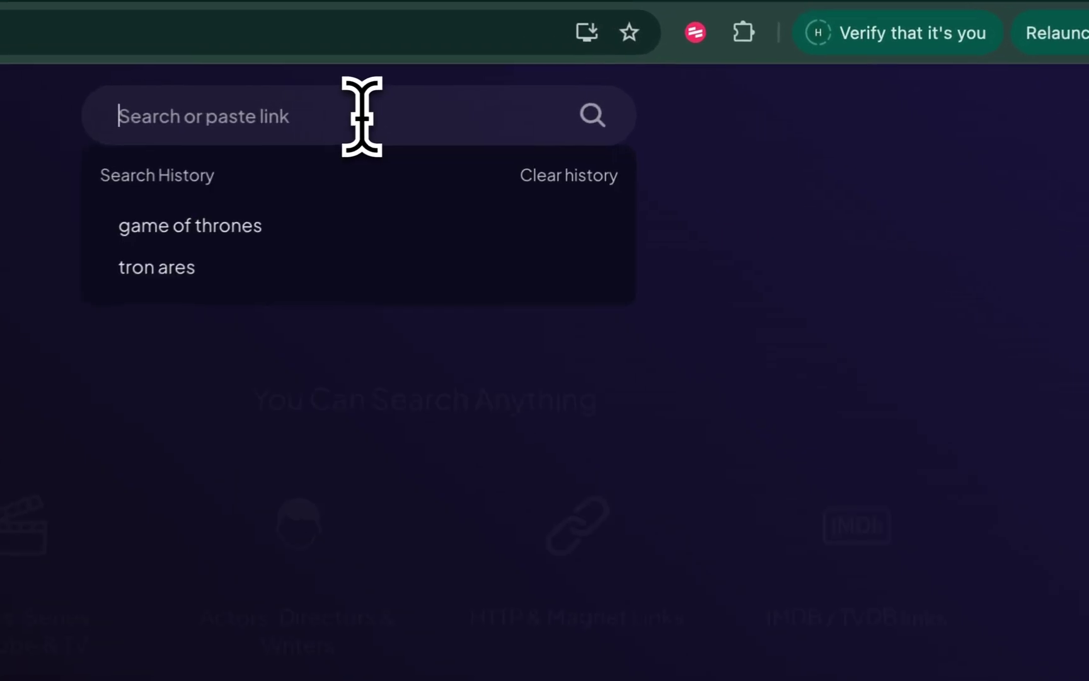
text(coco 2)
key(Return)
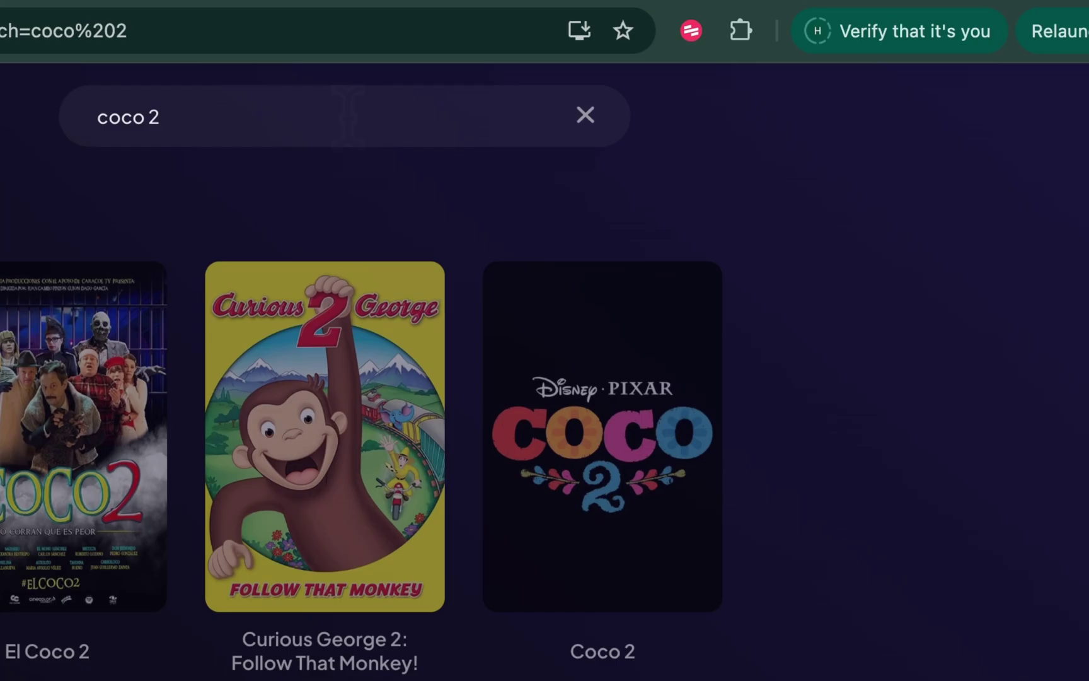
click(621, 482)
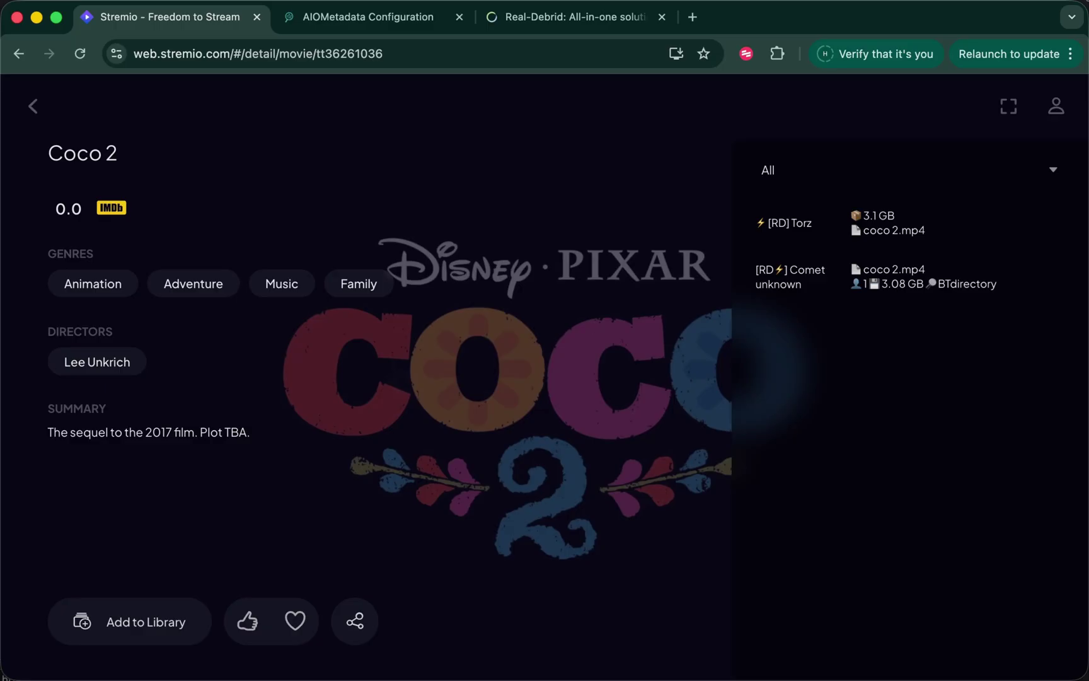
Open Stremio's installed addons page from the account menu
click(1057, 108)
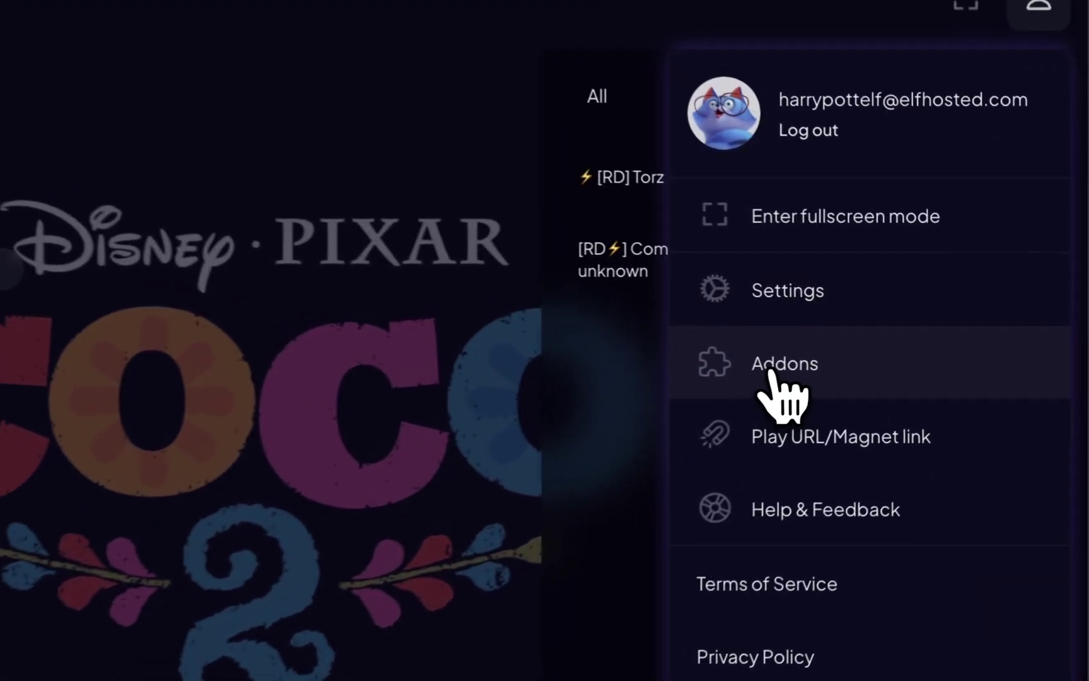
click(882, 341)
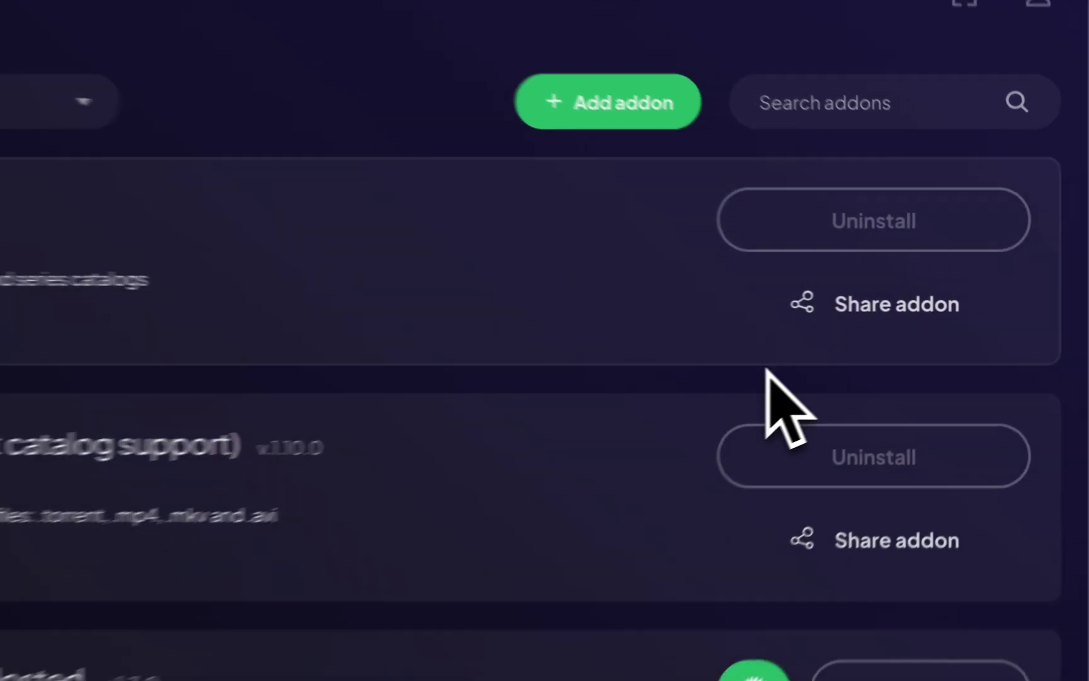
scroll(602, 473, down, 5)
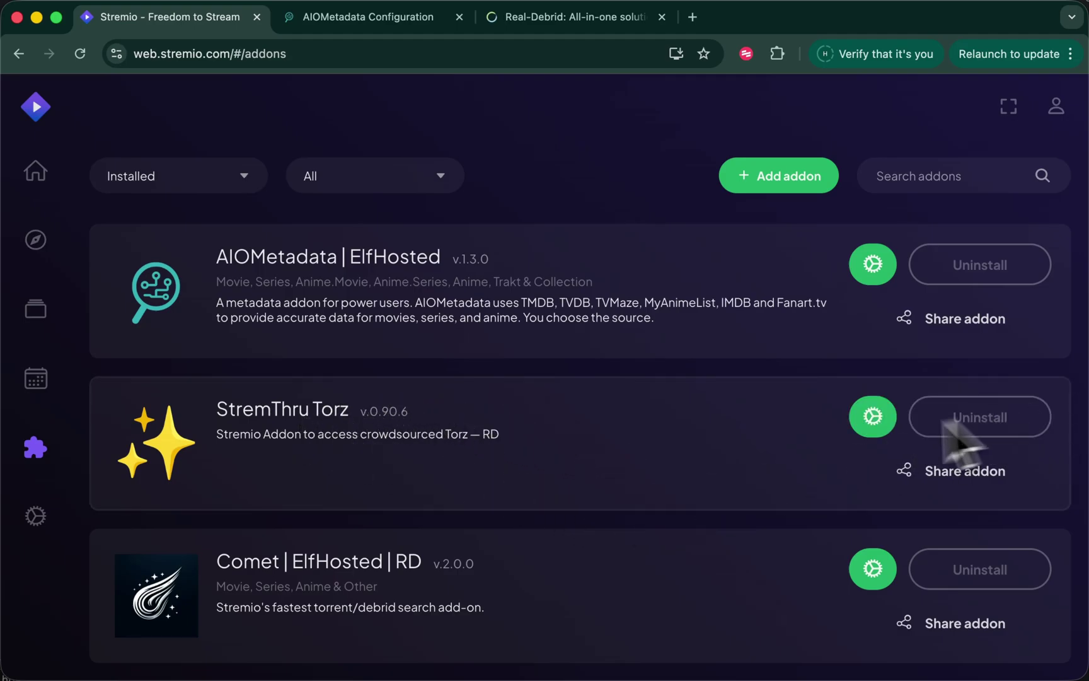
Load the AIOStreams ElfHosted configuration site in a new browser tab
key(super+t)
text(aiostreams.elfhosted.com)
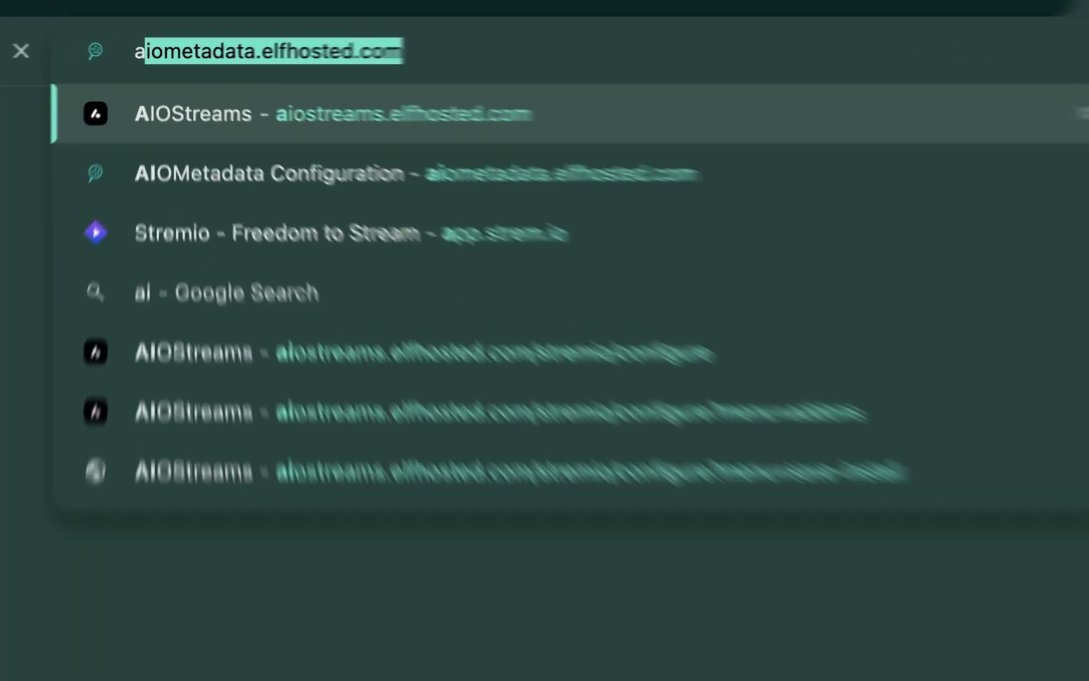
key(Return)
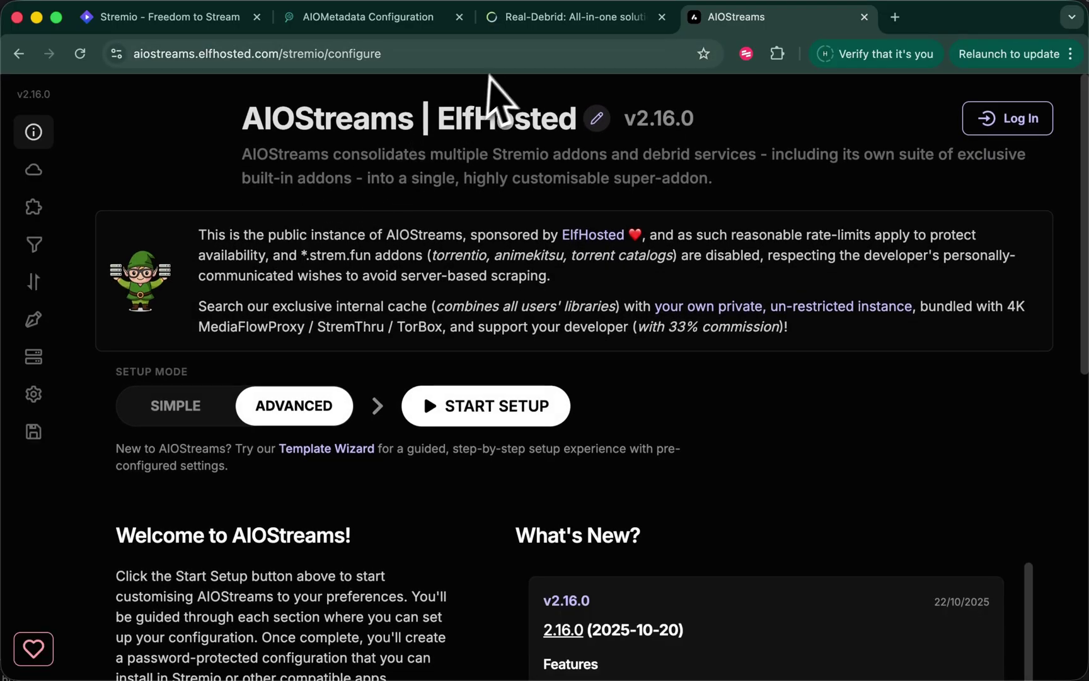
Uninstall the StremThru Torz and Comet addons from Stremio
key(super+1)
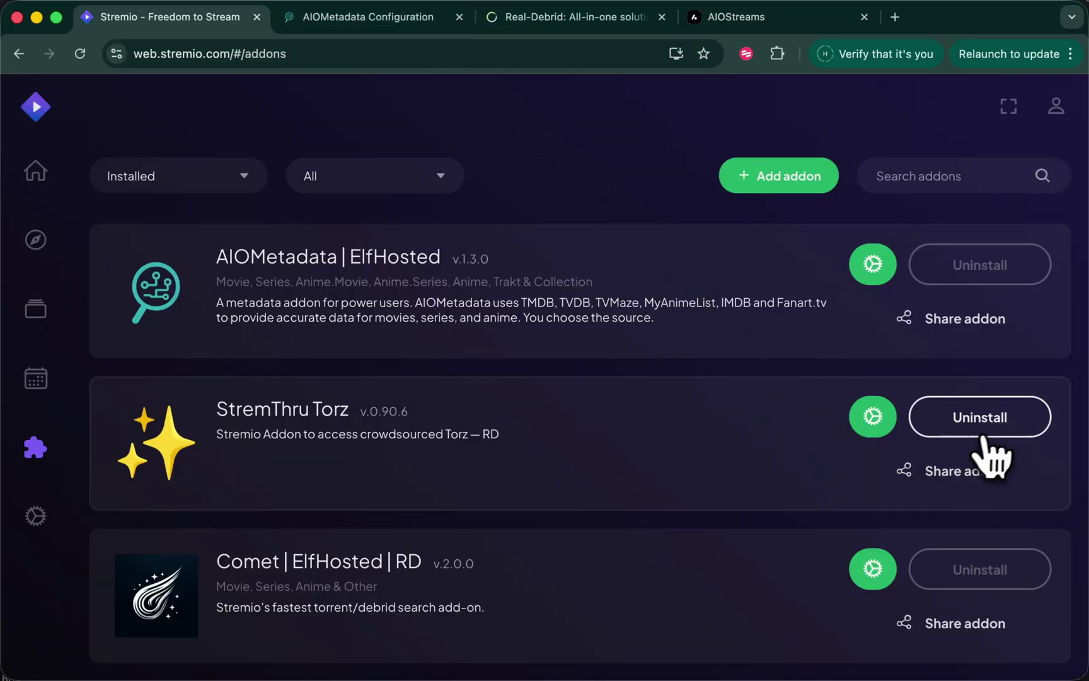
click(983, 428)
click(974, 567)
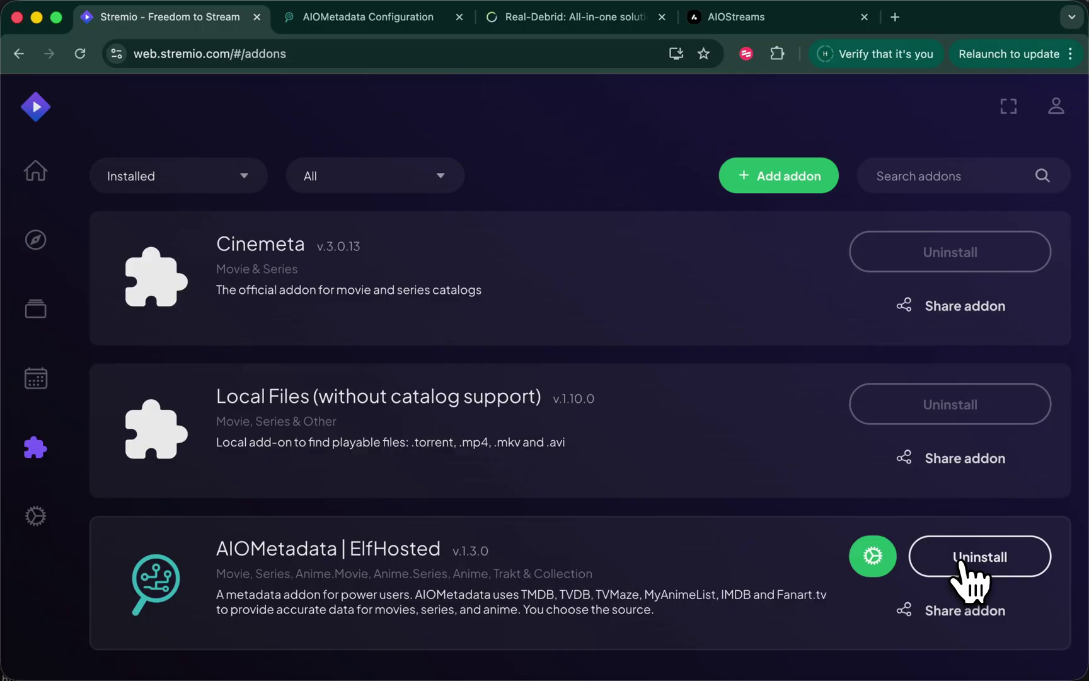
key(super+4)
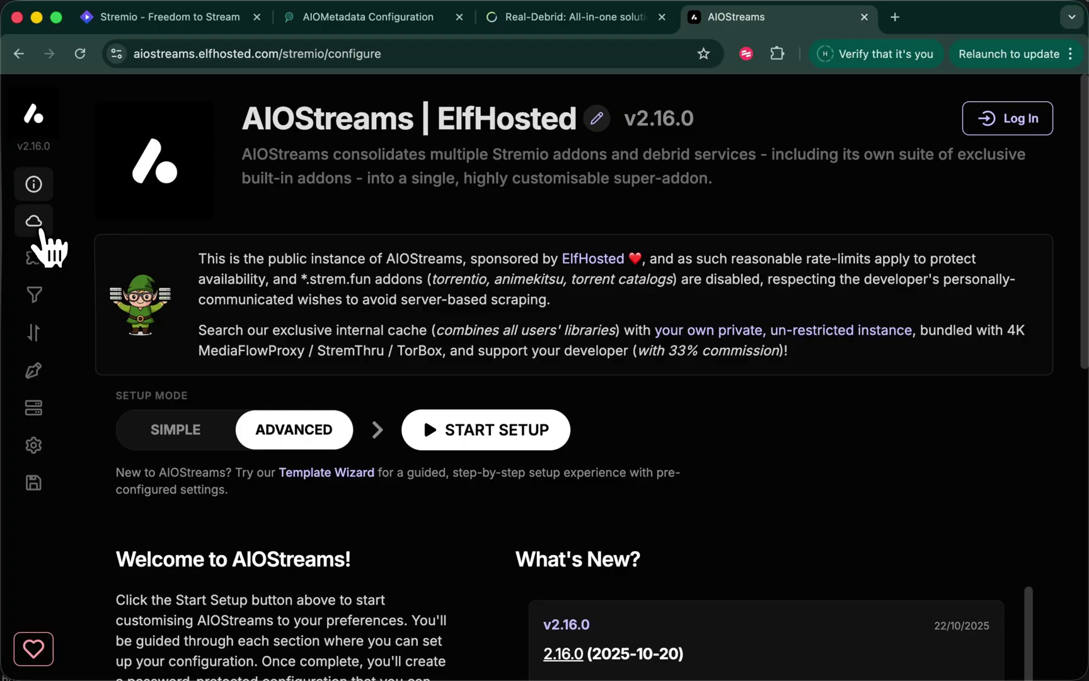
Paste the Real-Debrid API key into AIOStreams Services and save to enable Real-Debrid
click(50, 230)
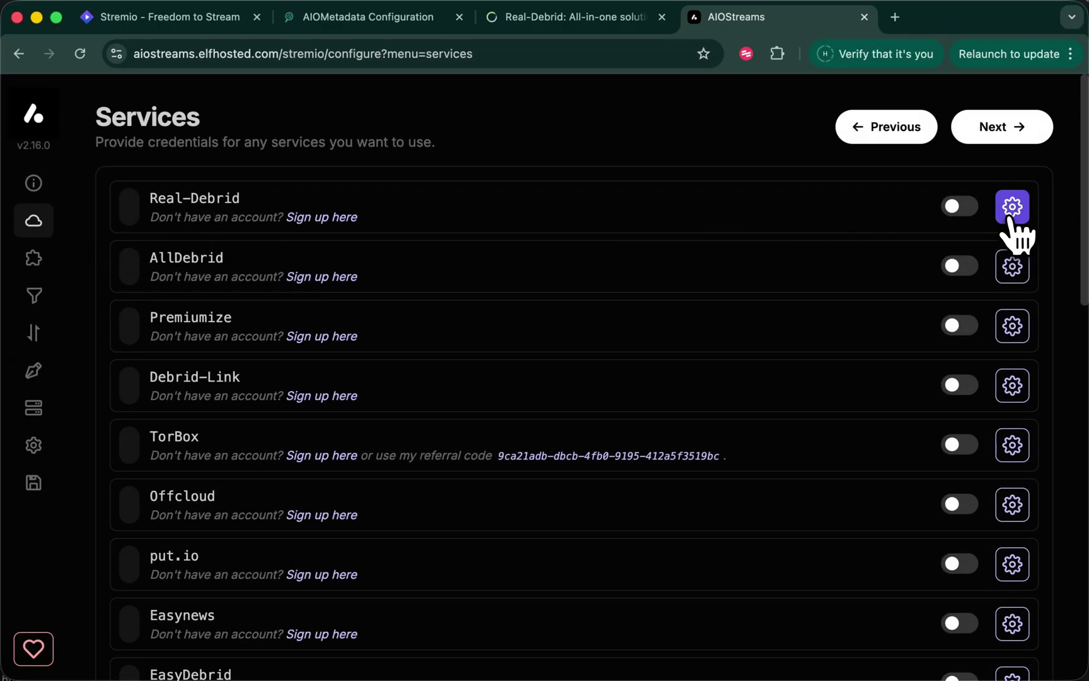
click(1011, 208)
key(super+v)
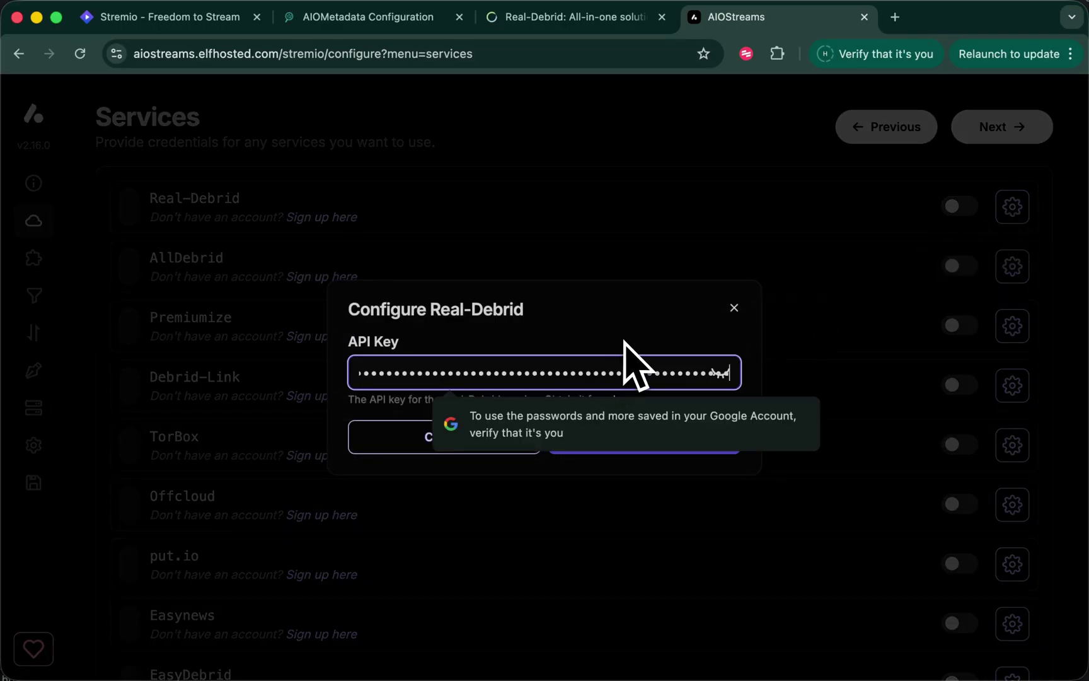
click(615, 442)
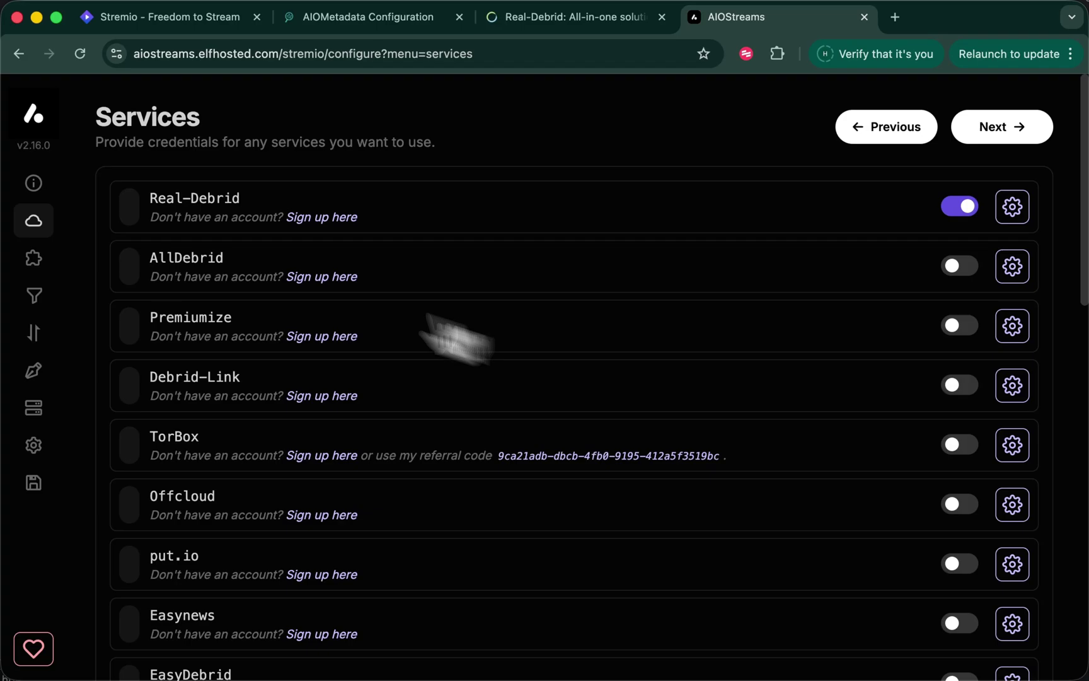
click(35, 260)
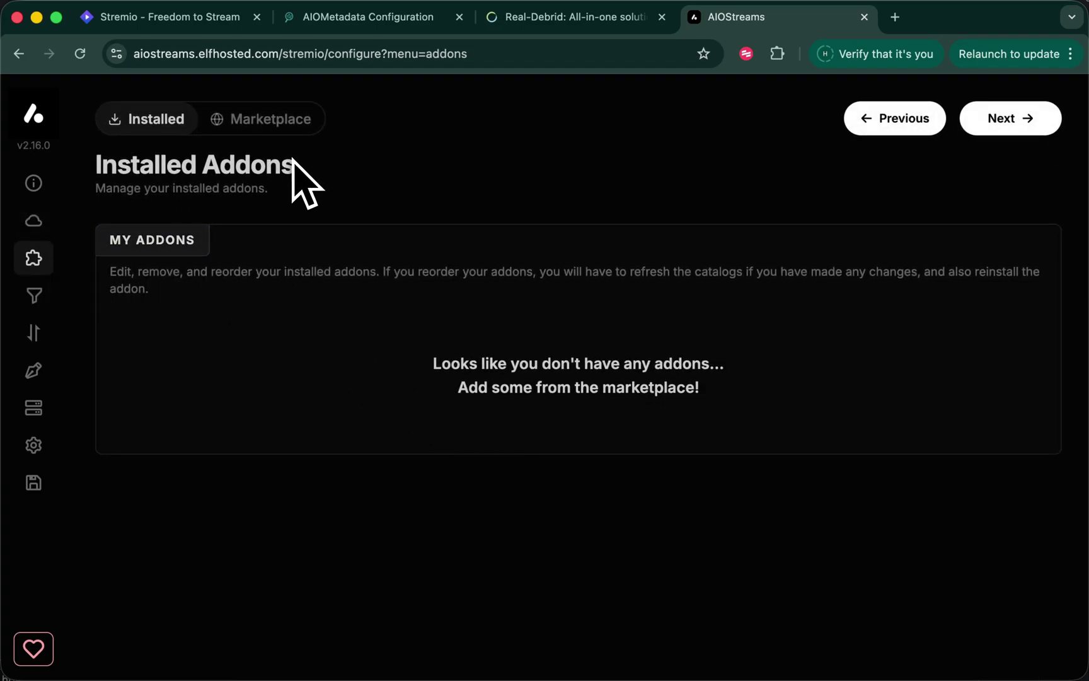
Install the Comet addon from the AIOStreams marketplace
click(279, 128)
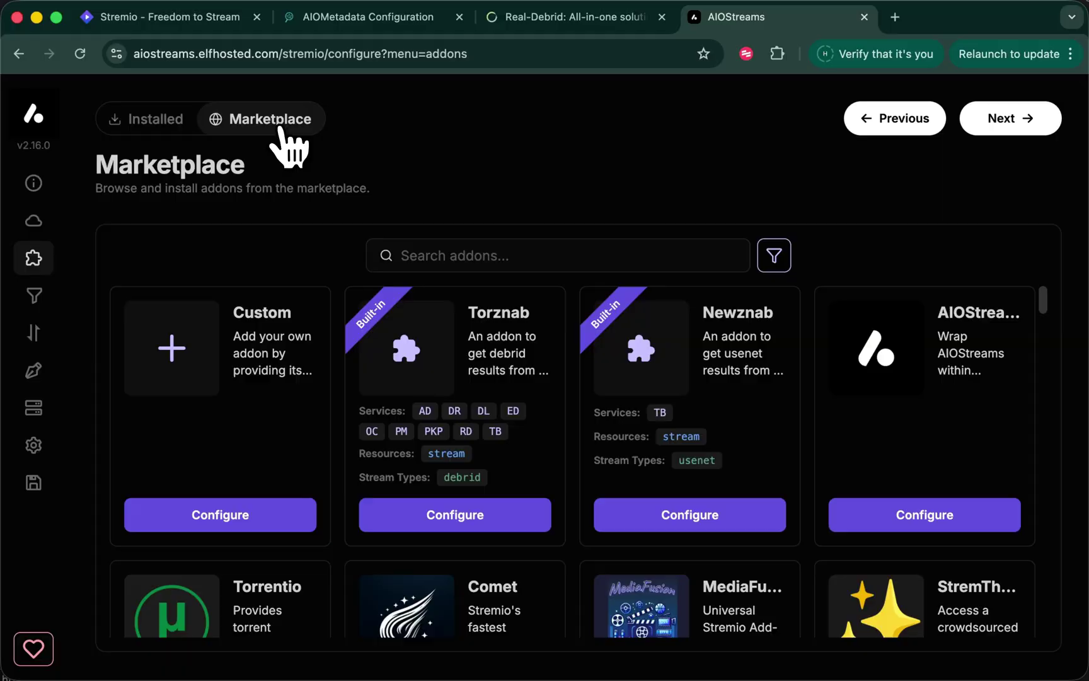
scroll(649, 495, down, 3)
scroll(768, 540, down, 2)
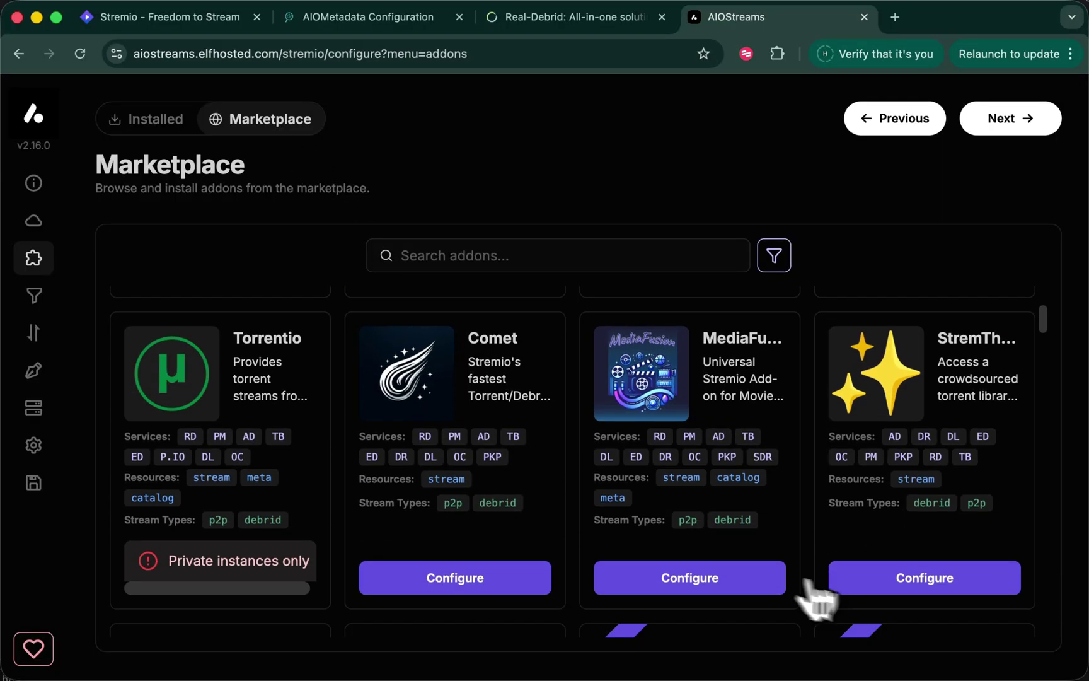
click(459, 585)
scroll(504, 581, down, 5)
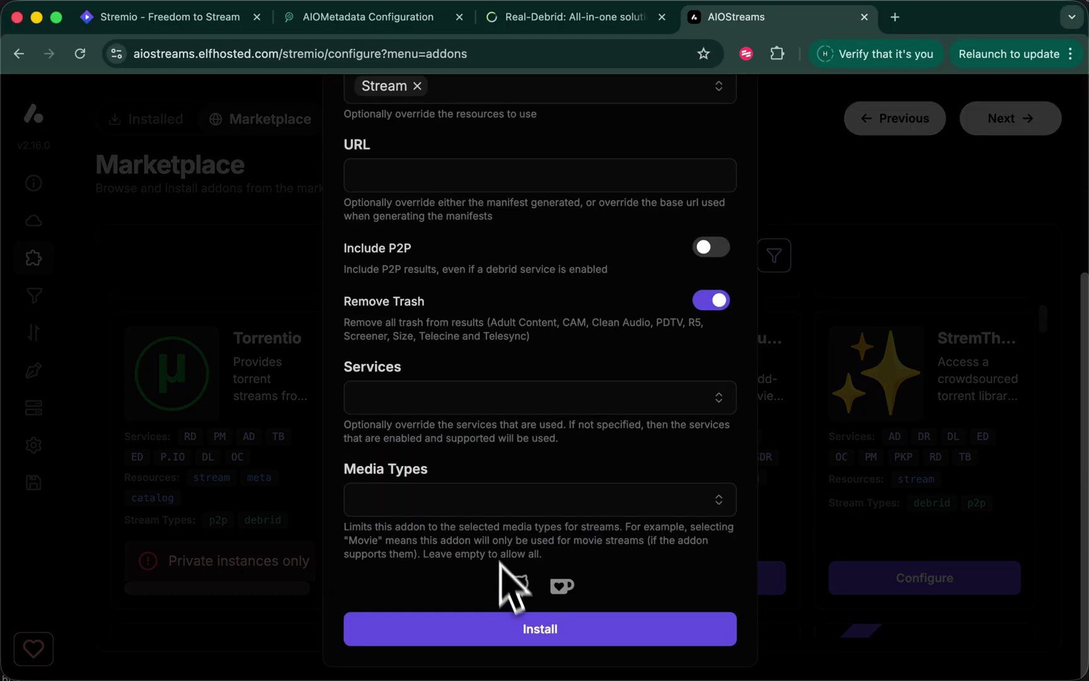
click(520, 636)
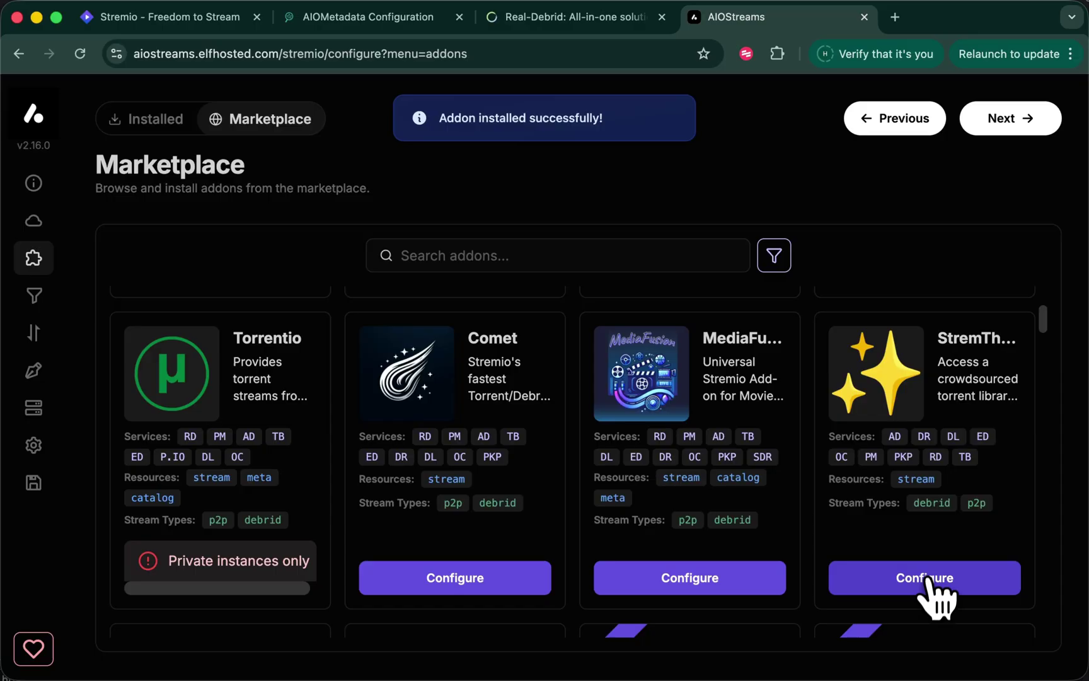
Install StremThru Torz from the marketplace and view the installed addons list
scroll(937, 586, down, 4)
scroll(938, 566, up, 4)
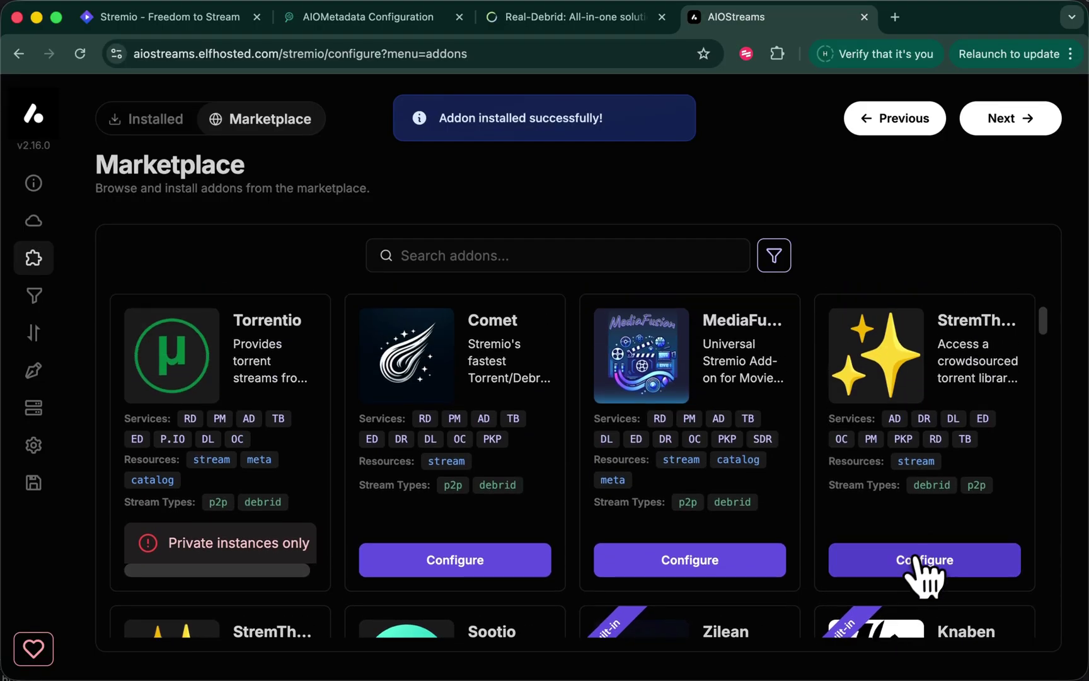
click(924, 563)
scroll(718, 479, down, 5)
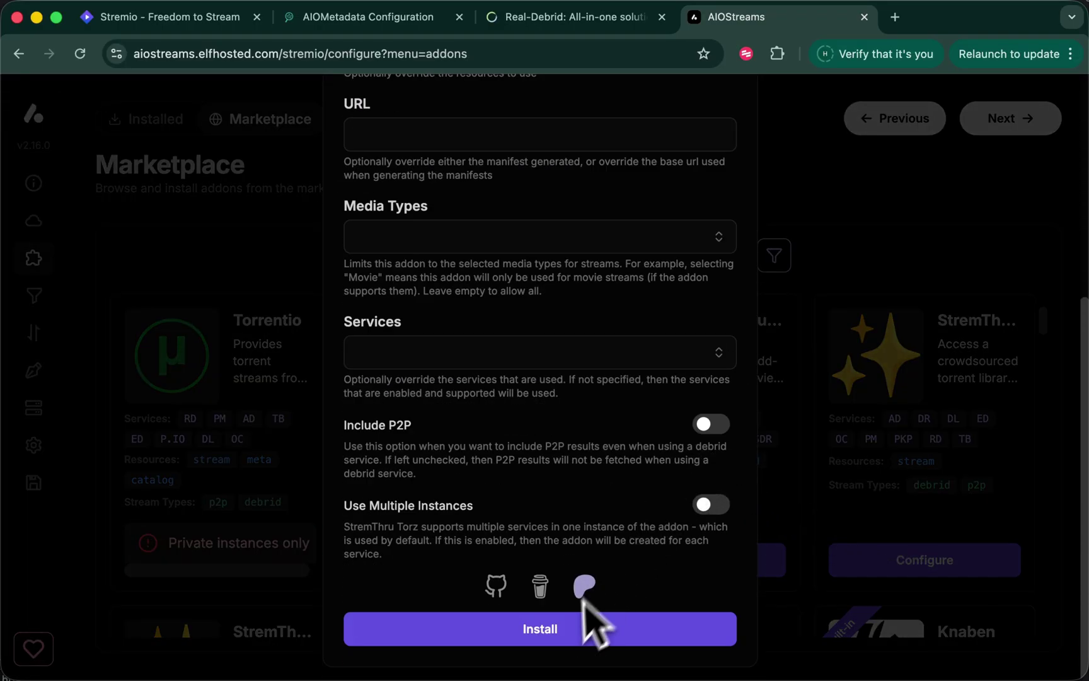
click(571, 628)
click(166, 123)
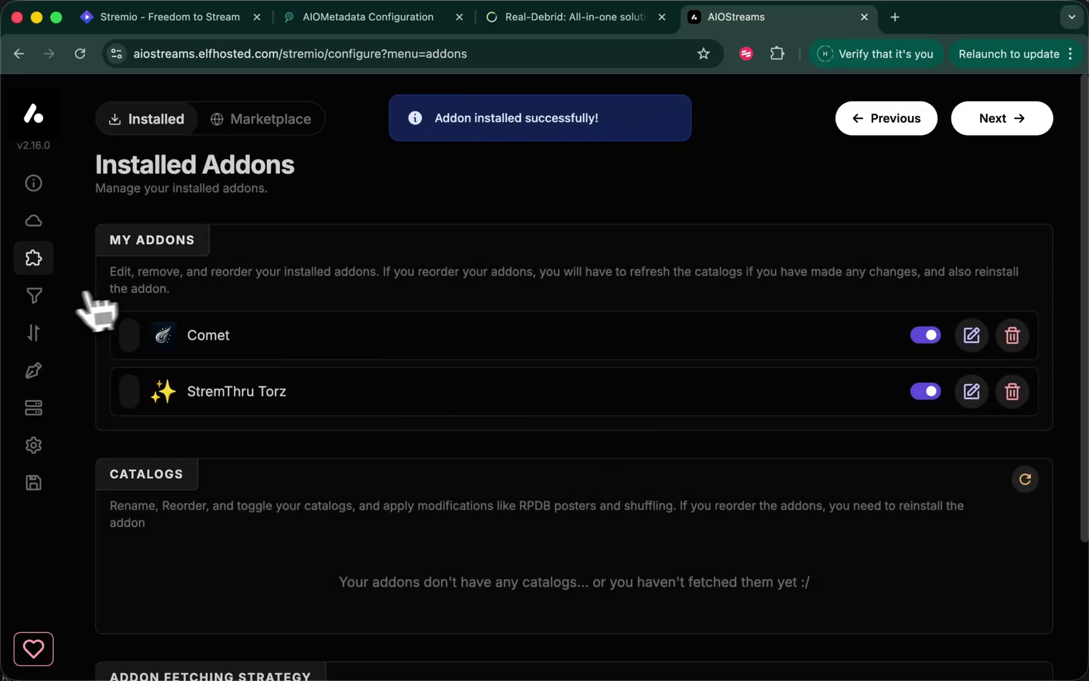
Tick 2160p, 1440p and 1080p as Required Resolutions in the Resolution filter
click(34, 296)
click(211, 192)
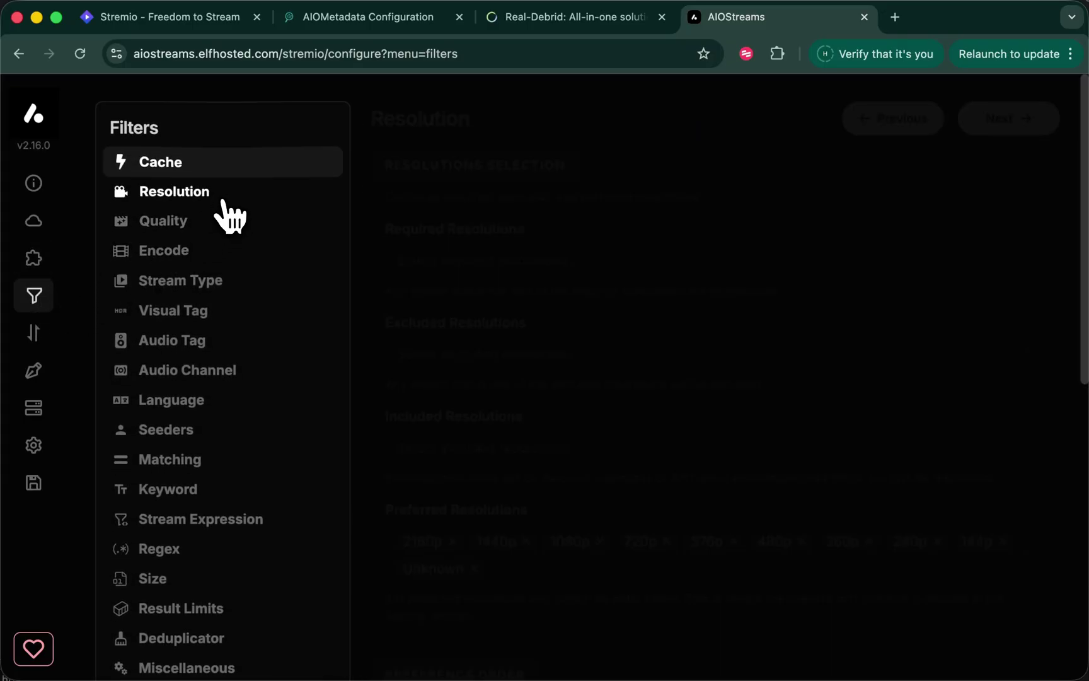
click(499, 268)
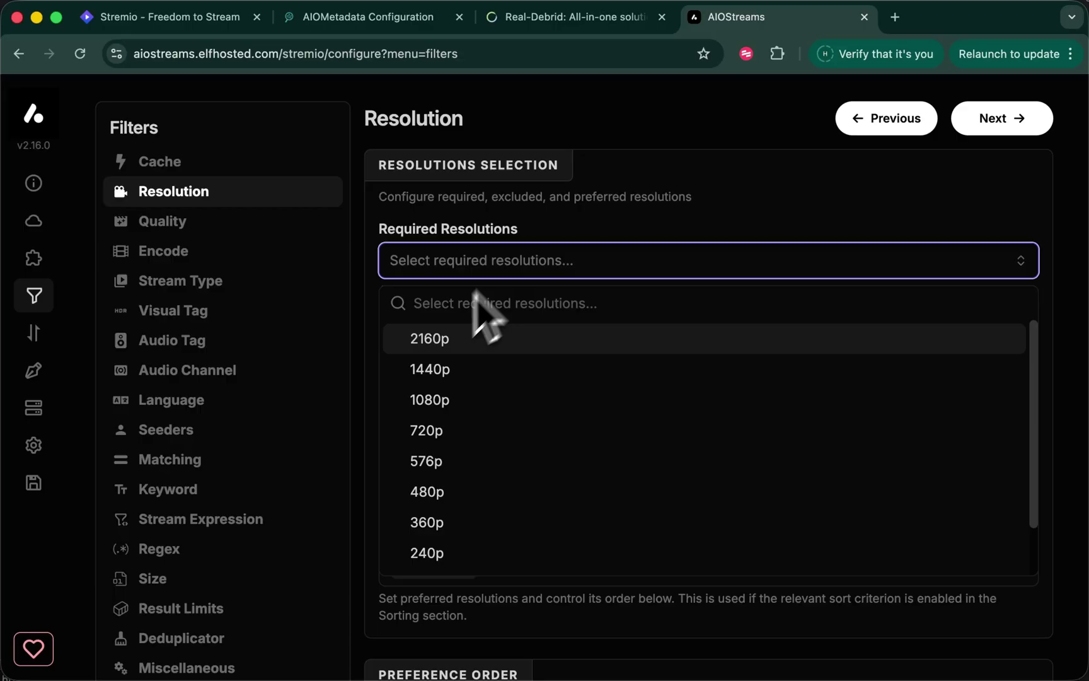
click(428, 340)
click(426, 369)
click(422, 399)
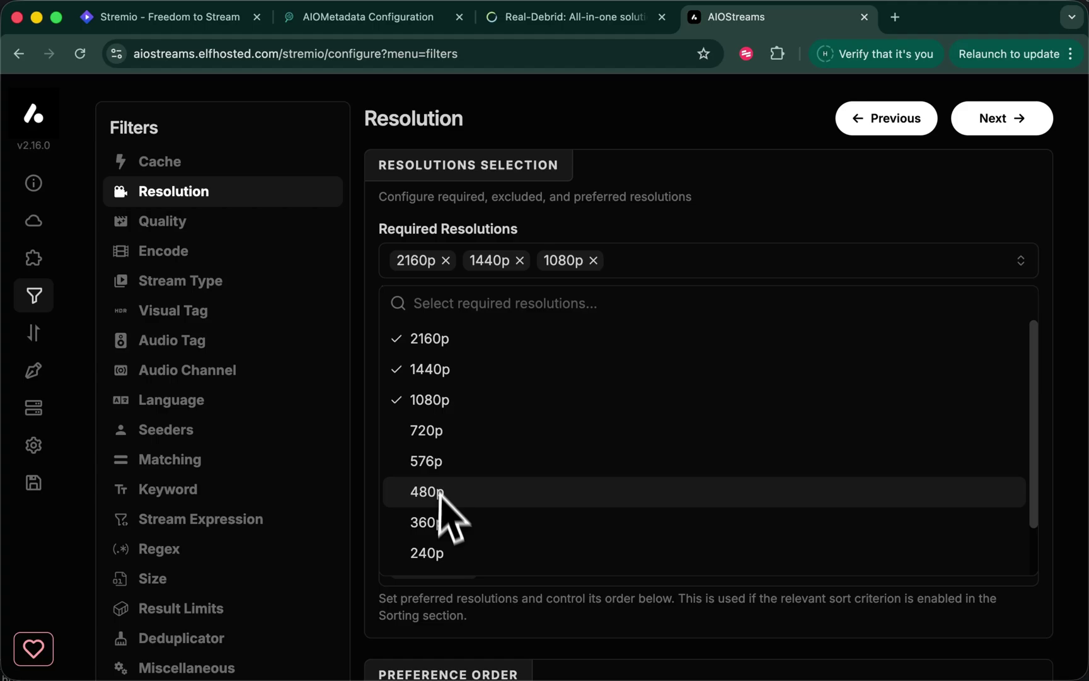
Switch on Title and Year Matching under Matching, and Digital Release Filter under Miscellaneous
click(387, 270)
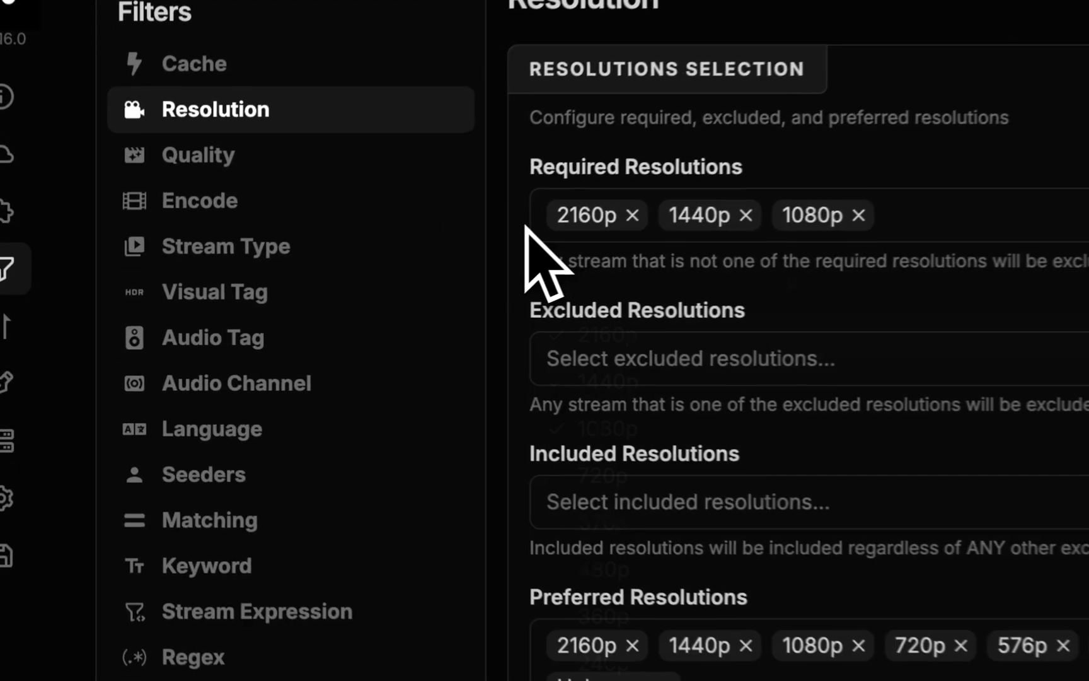
click(209, 527)
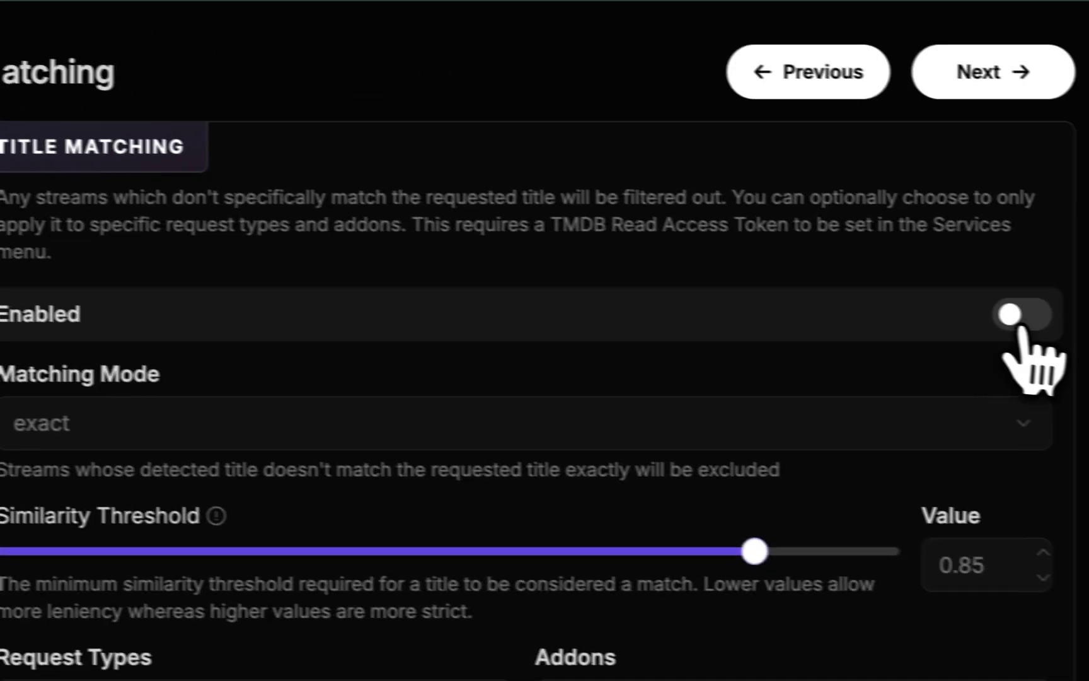
click(1021, 315)
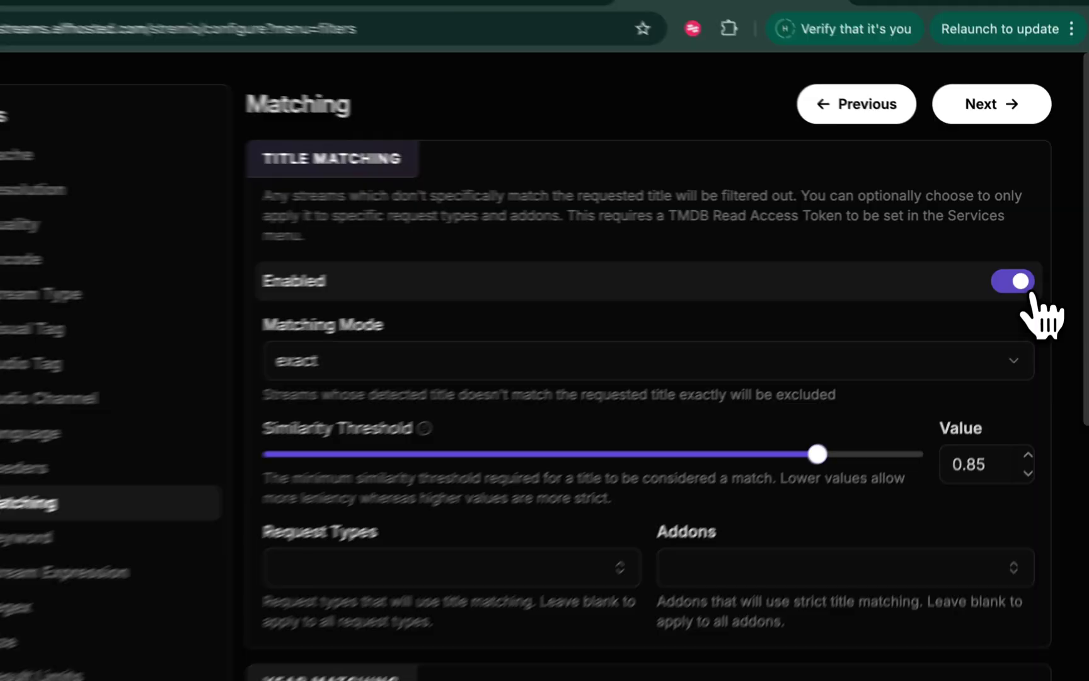
scroll(873, 466, down, 3)
scroll(872, 466, down, 3)
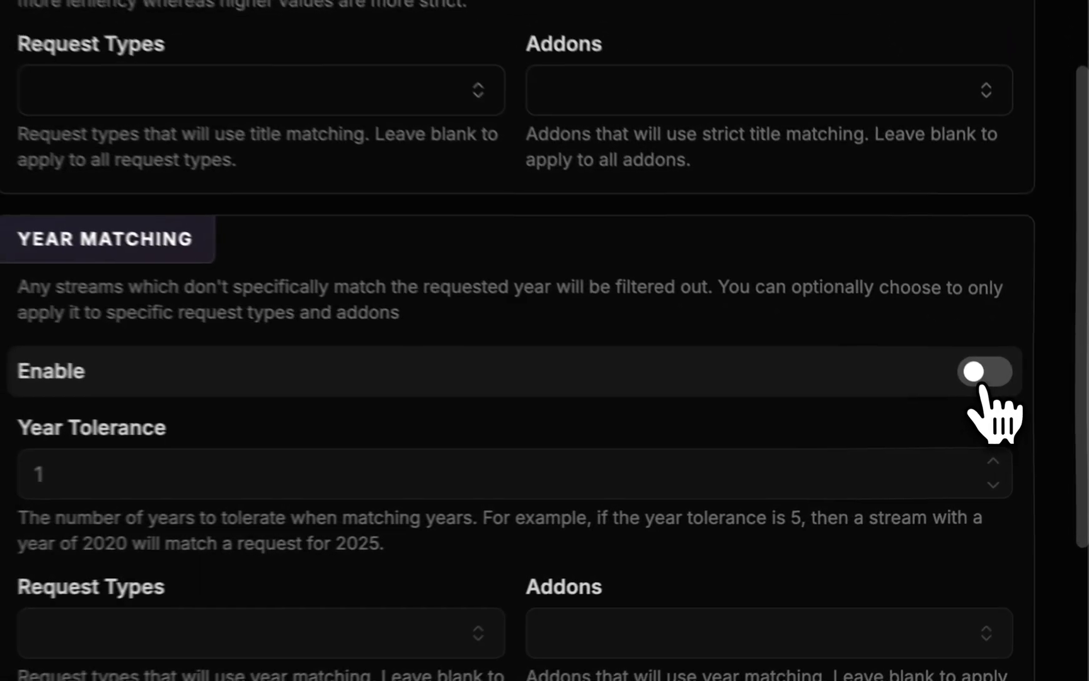
click(1016, 426)
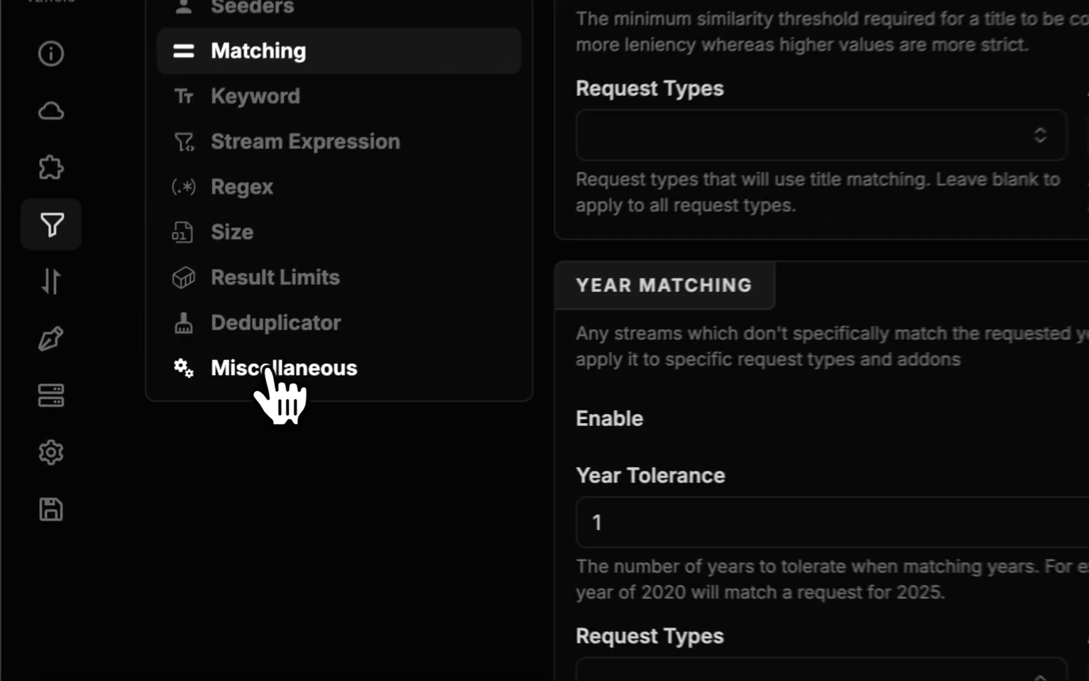
click(183, 390)
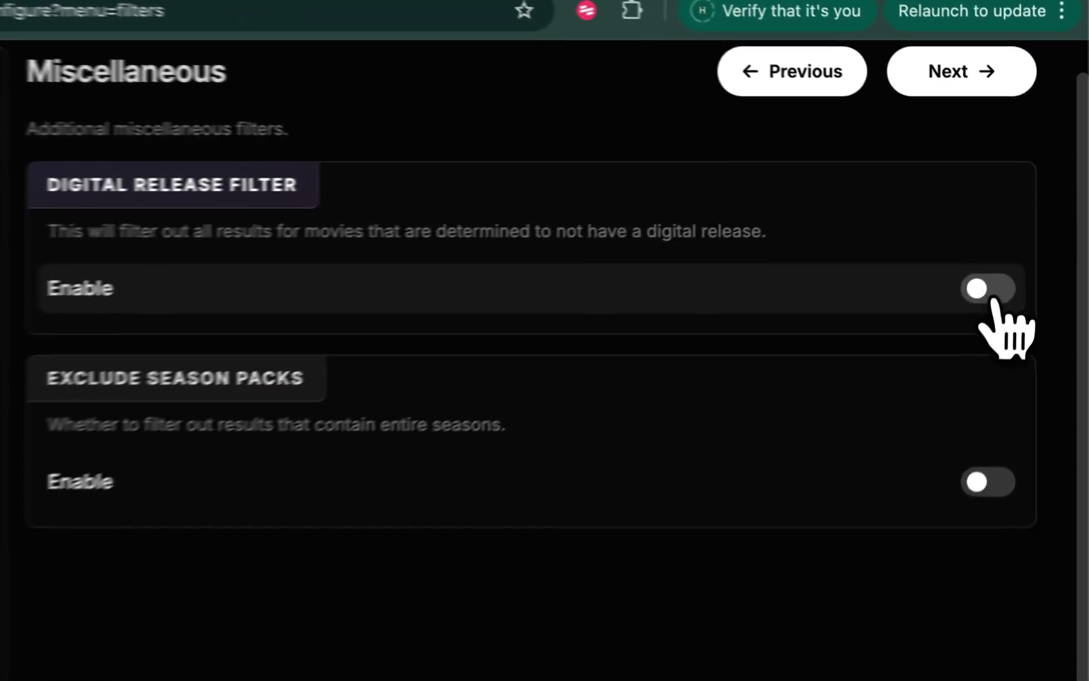
click(990, 290)
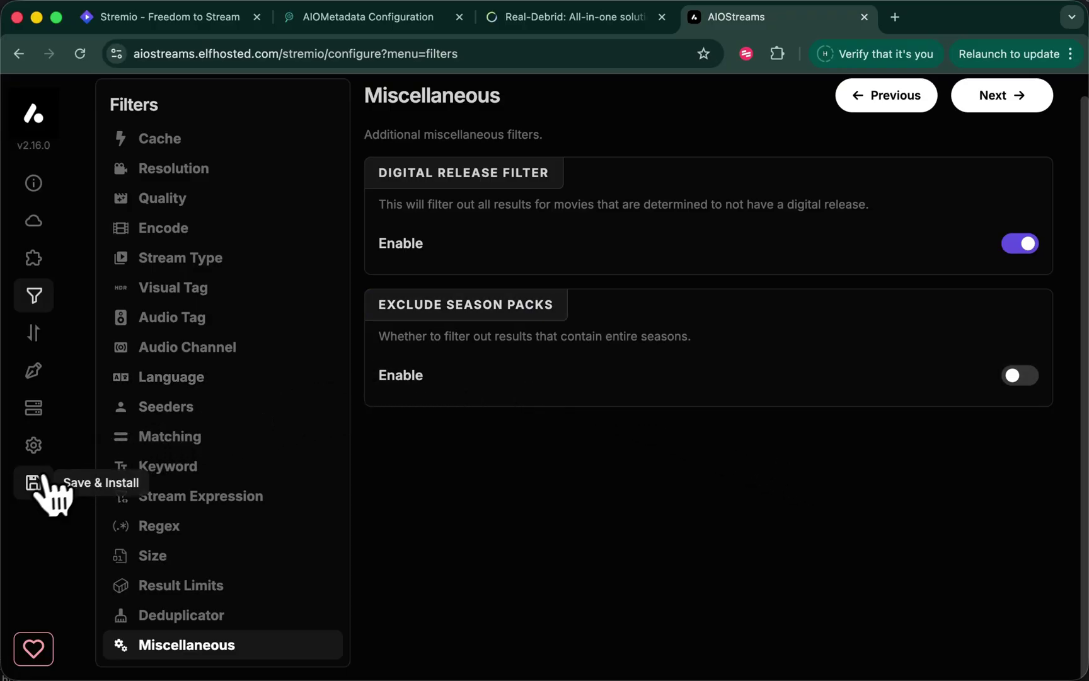
Create the AIOStreams configuration with a password from the Save & Install page
click(33, 483)
click(253, 276)
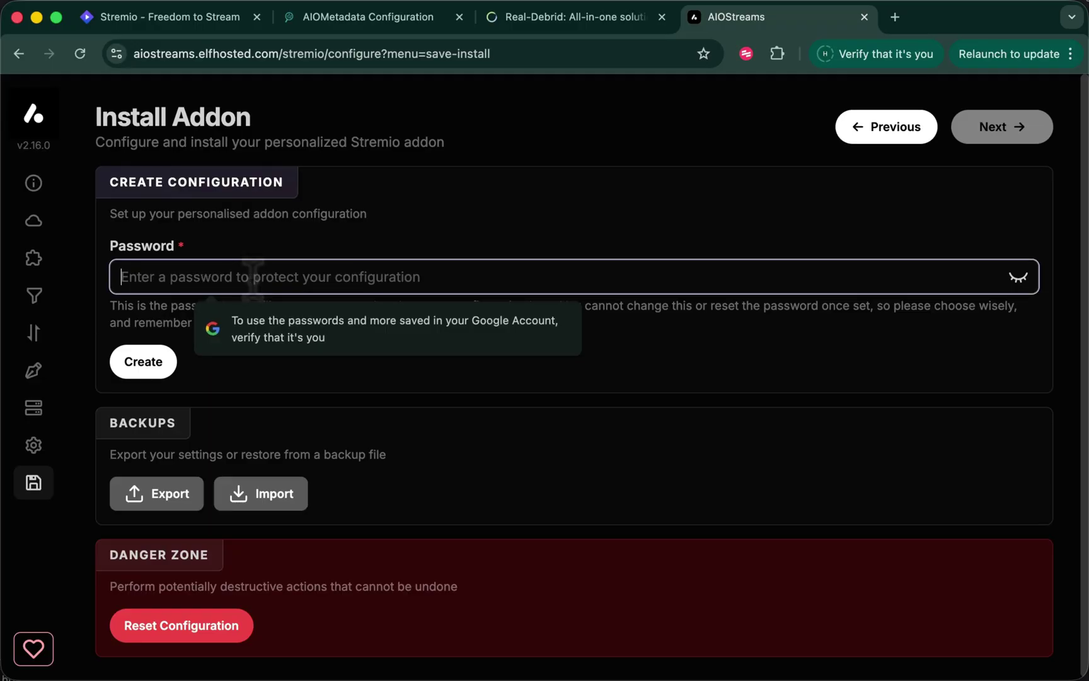
text(123456)
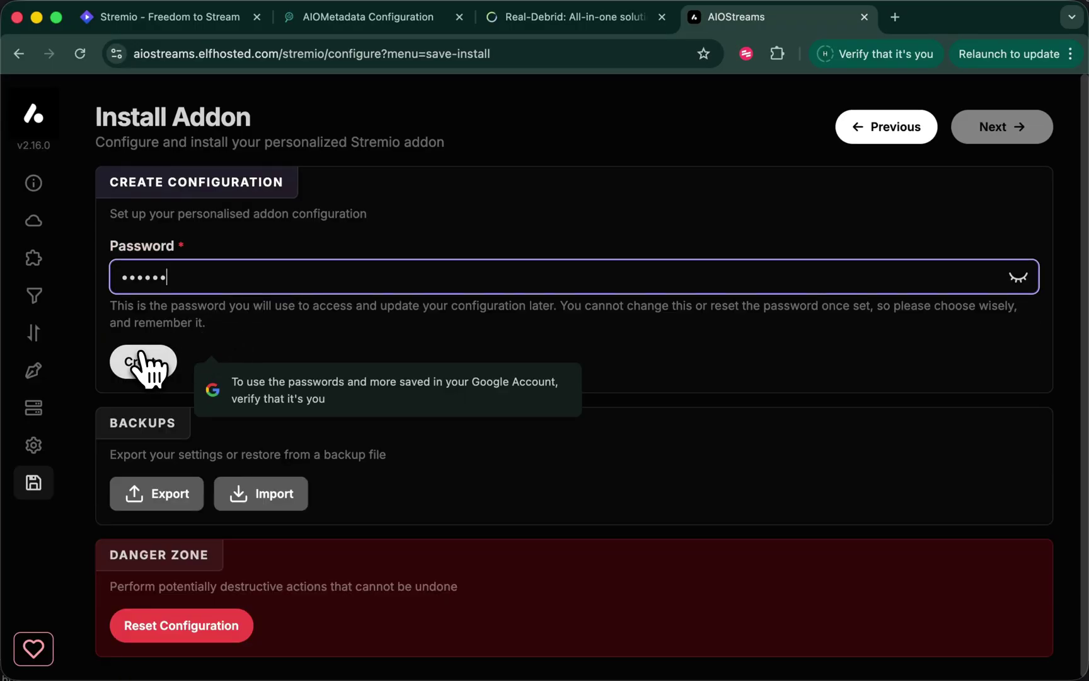
click(142, 364)
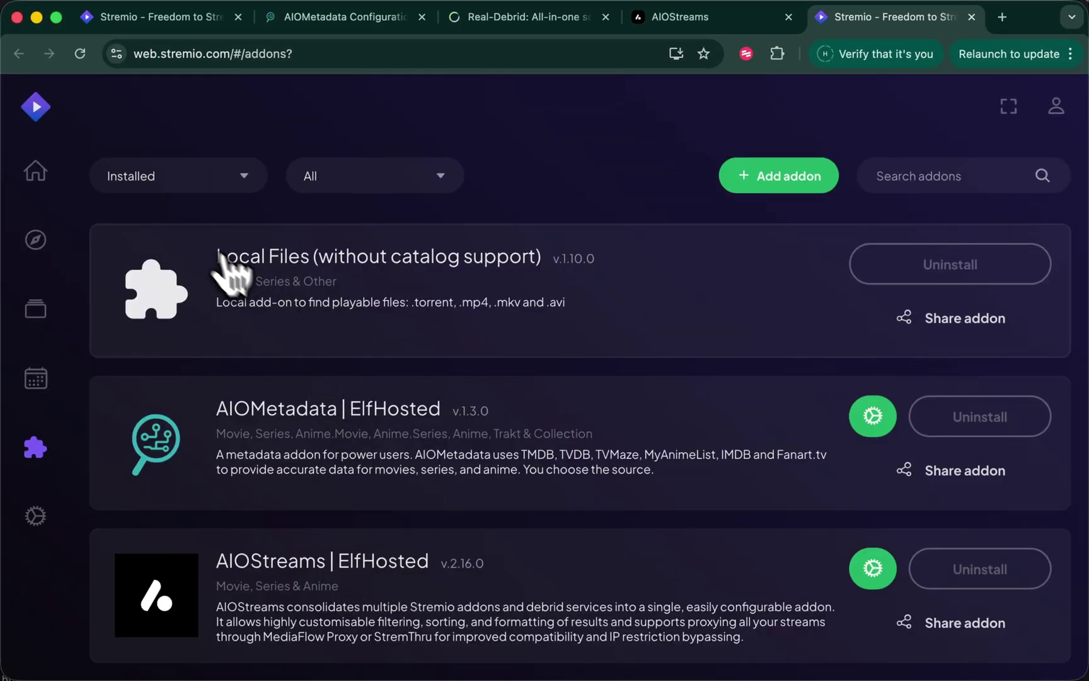
Reopen Coco 2 from recent searches to confirm it lists no streams, then go back home
click(37, 168)
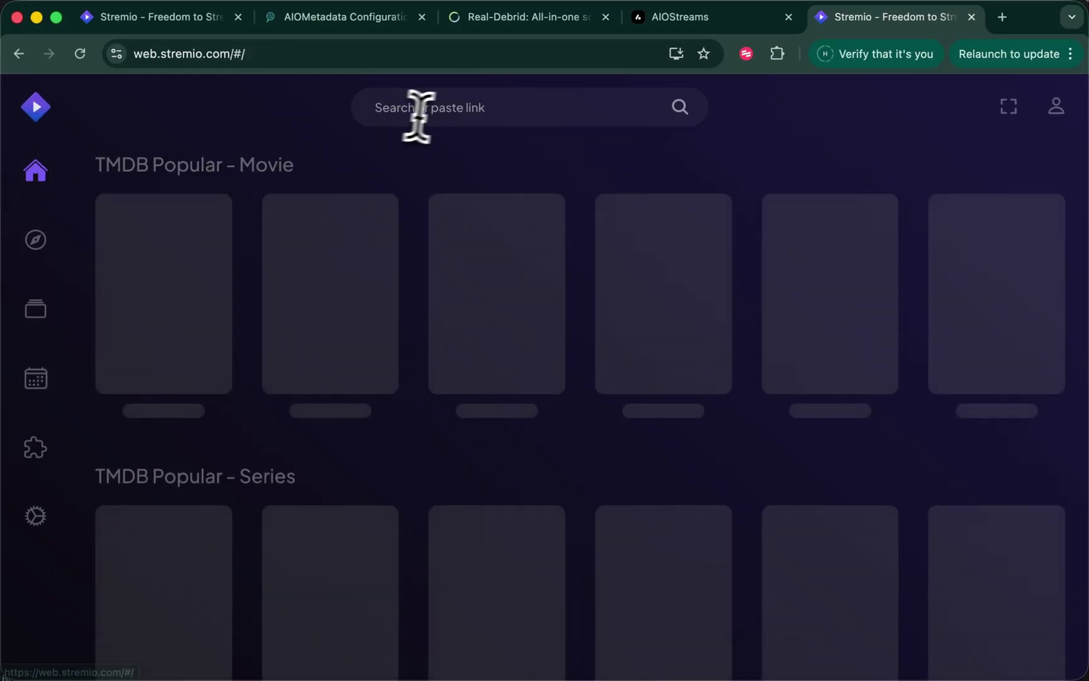
click(443, 109)
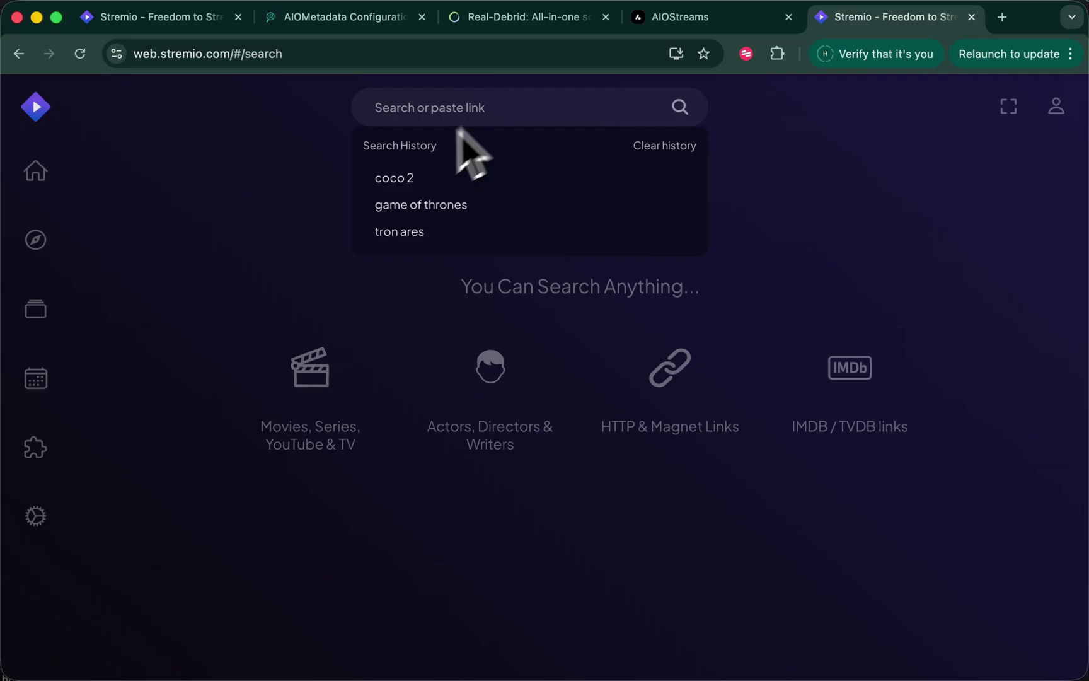
click(398, 178)
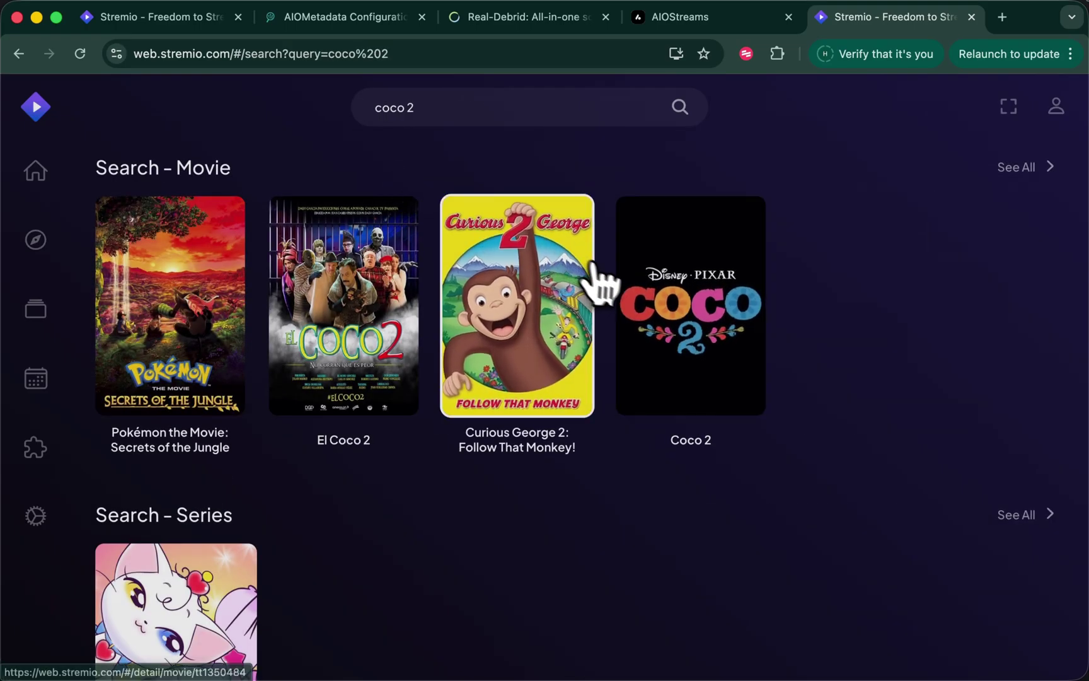
click(701, 331)
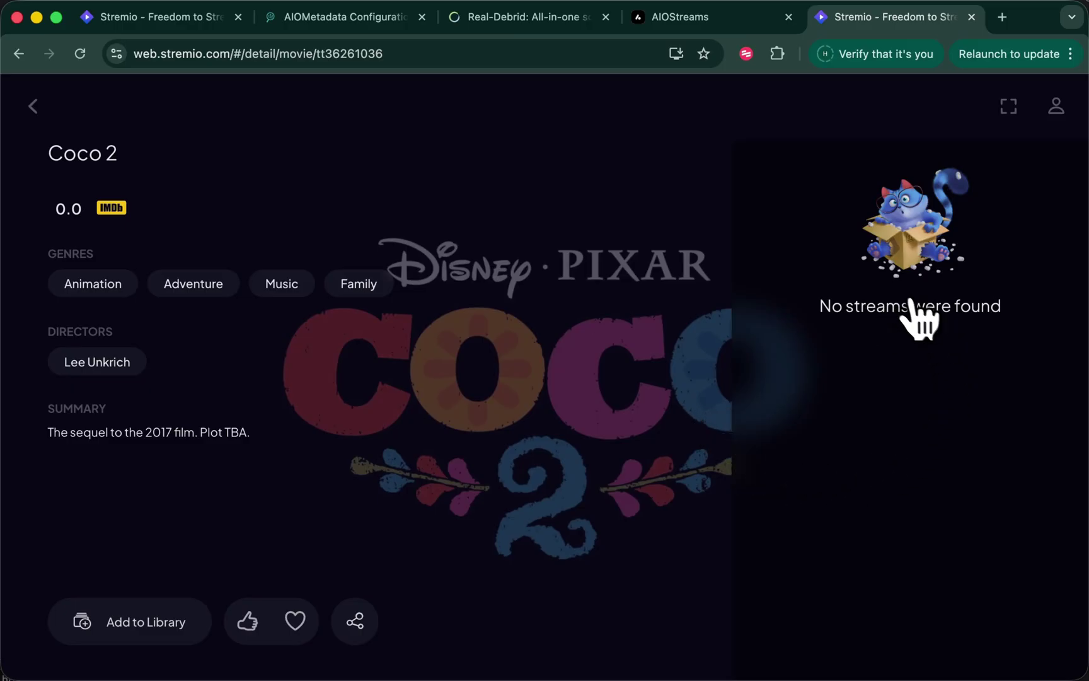
click(33, 106)
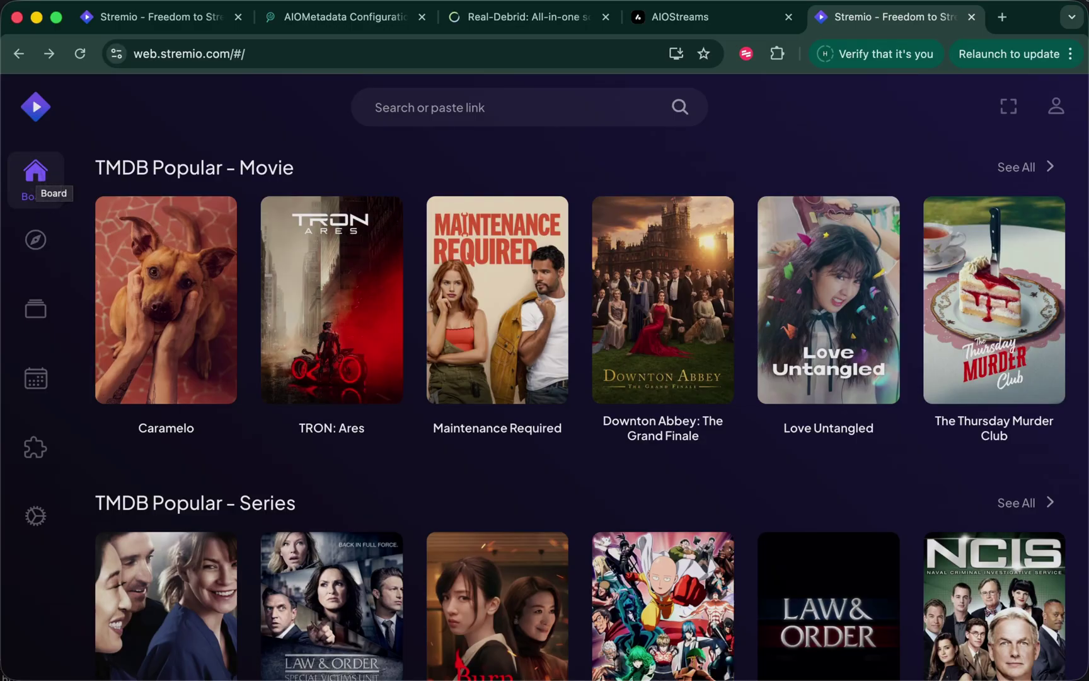
Find Ratings Aggregator via the Stremio Addons Guide and send it to Stremio Web
key(super+t)
text(stremio-rations)
key(Down)
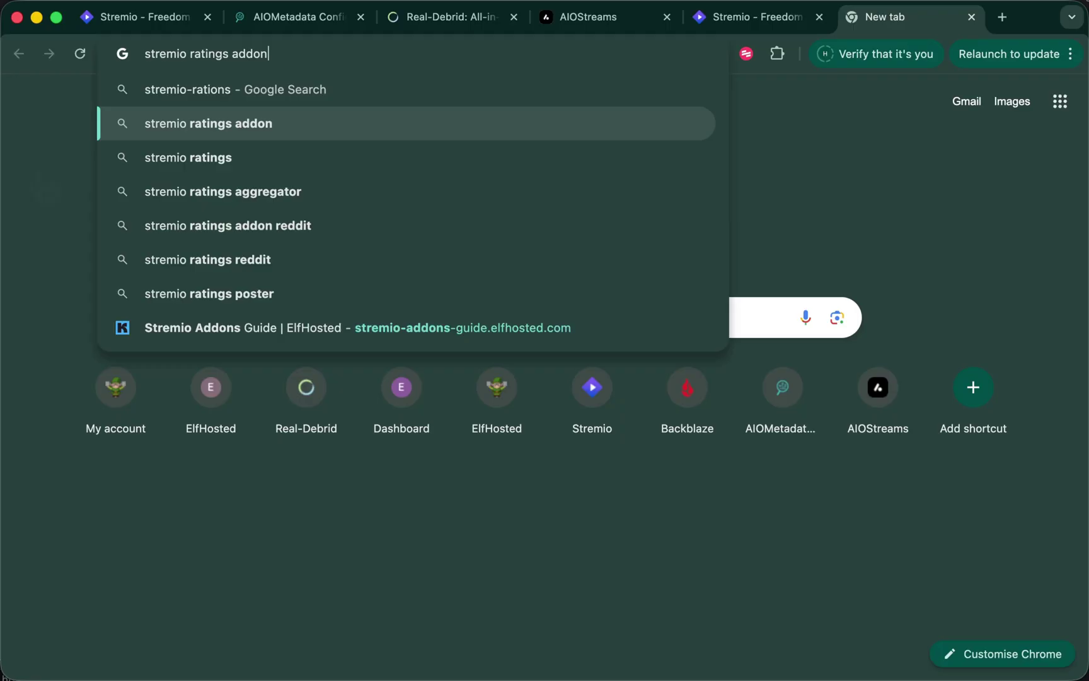
key(Down)
key(Down)
key(Down)
key(Down)
key(Down)
key(Down)
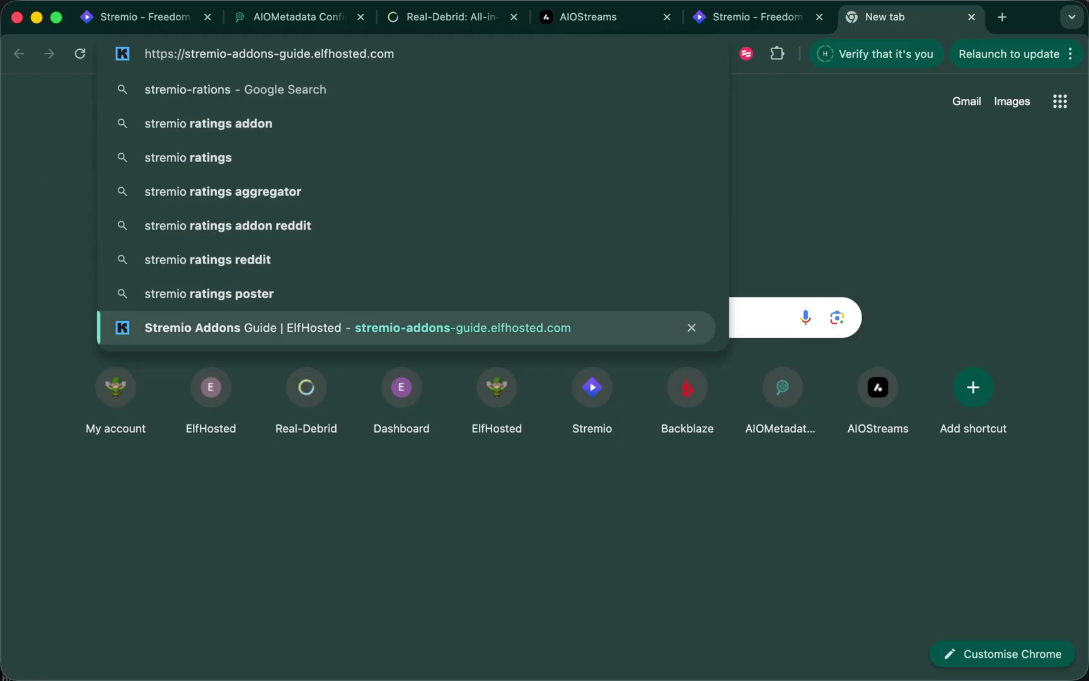
key(Return)
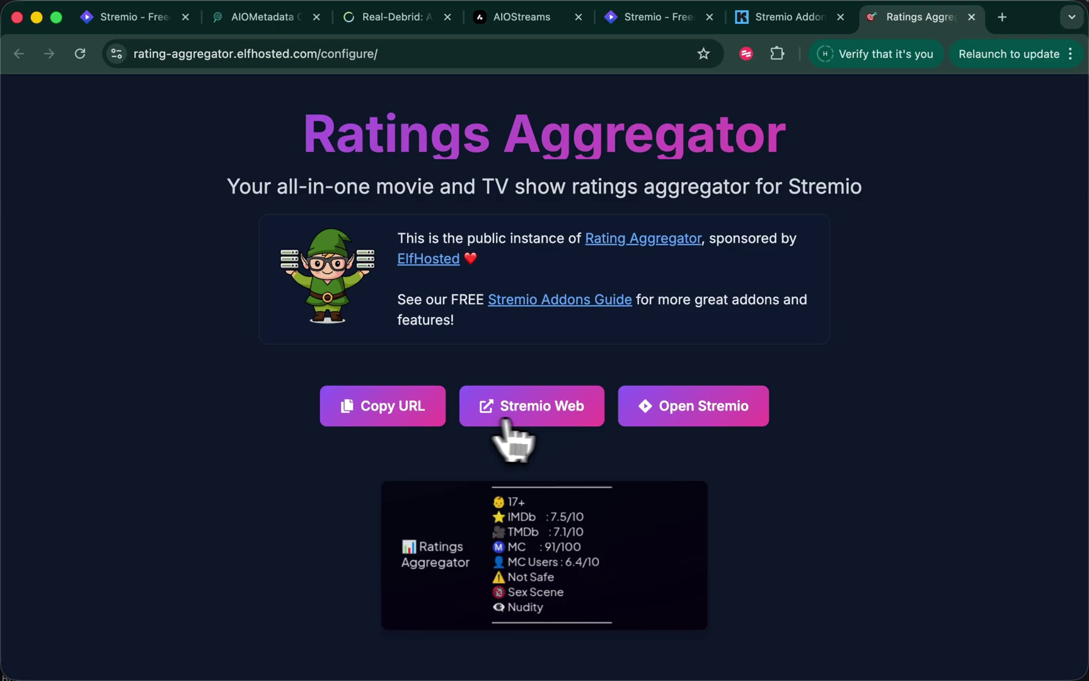
click(532, 420)
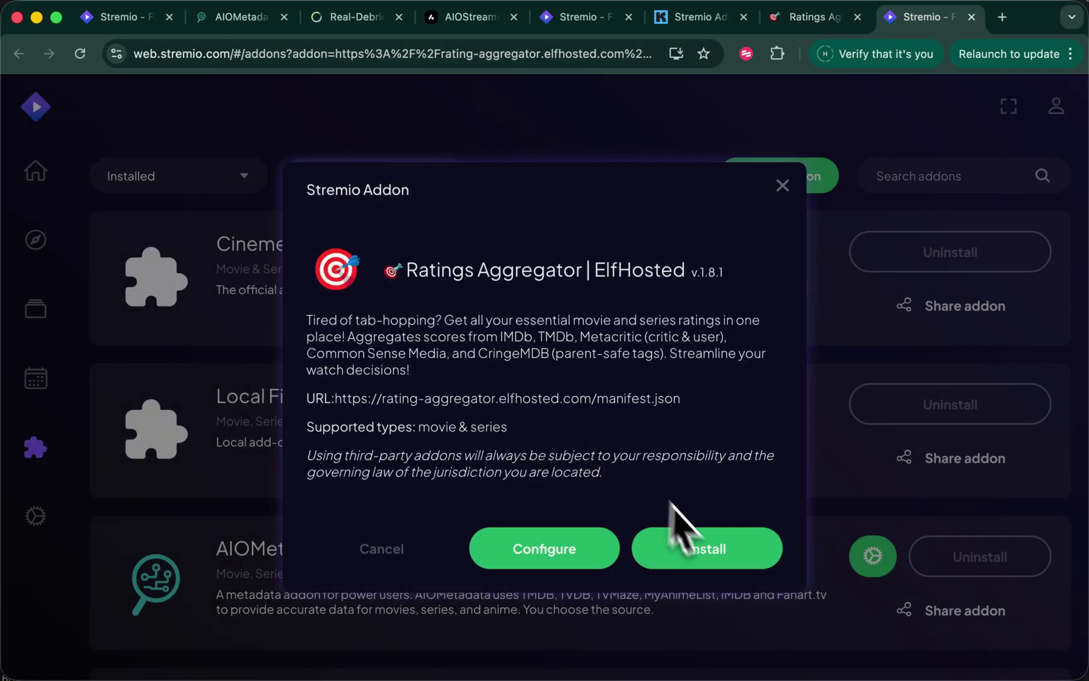
Install Ratings Aggregator, then check that it sits last in Downton Abbey's stream list
click(681, 529)
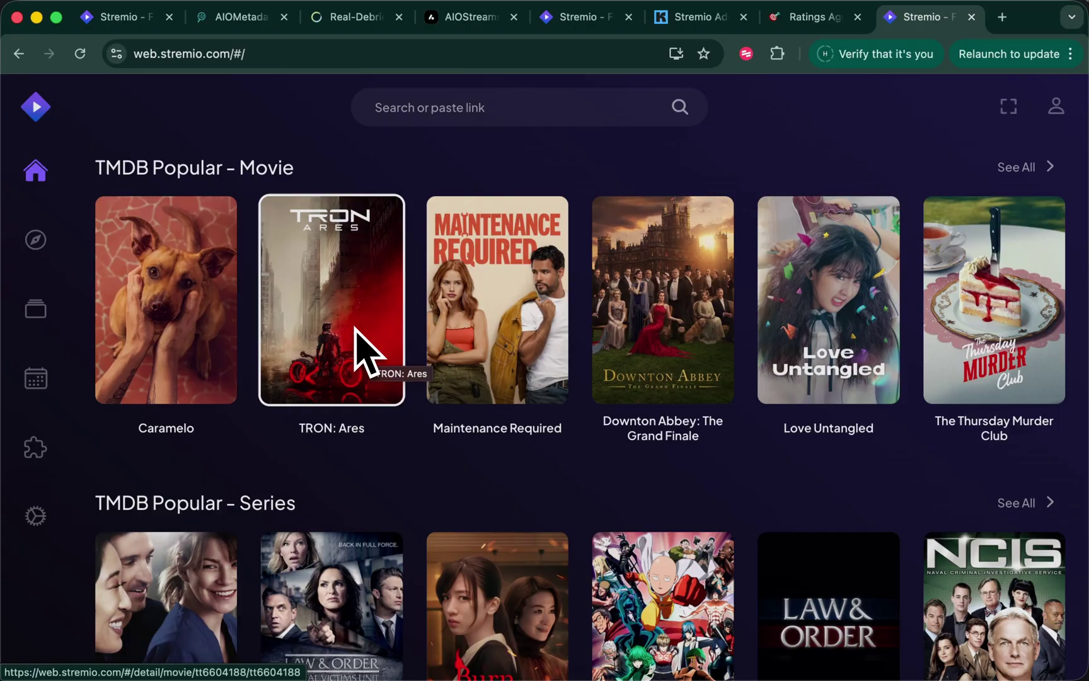
click(671, 301)
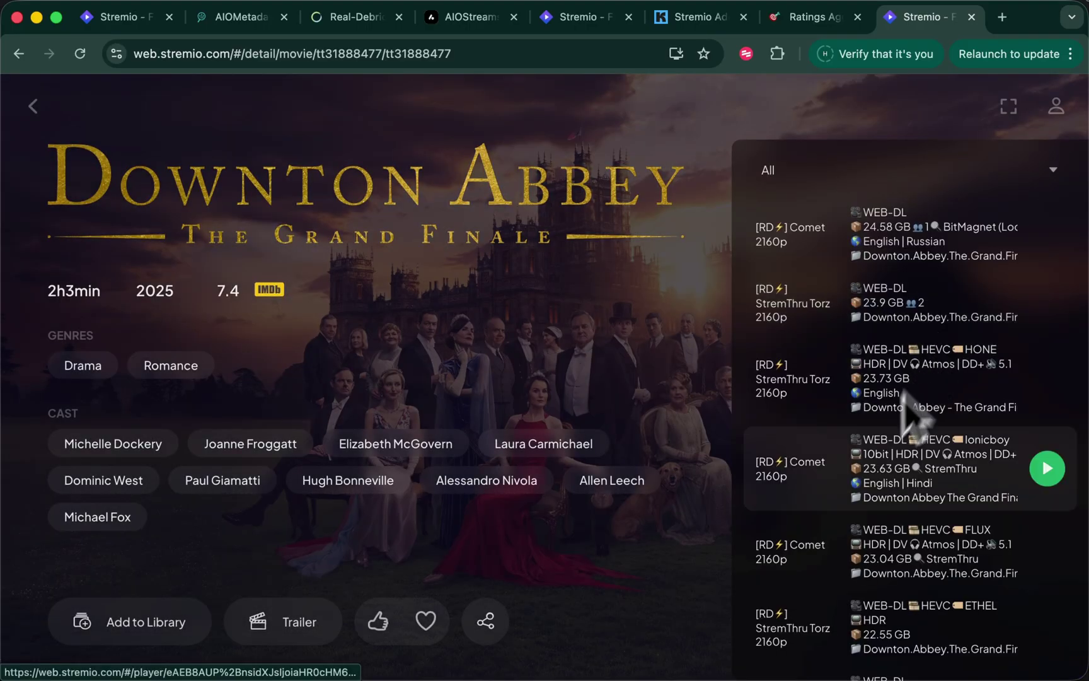
scroll(907, 413, down, 15)
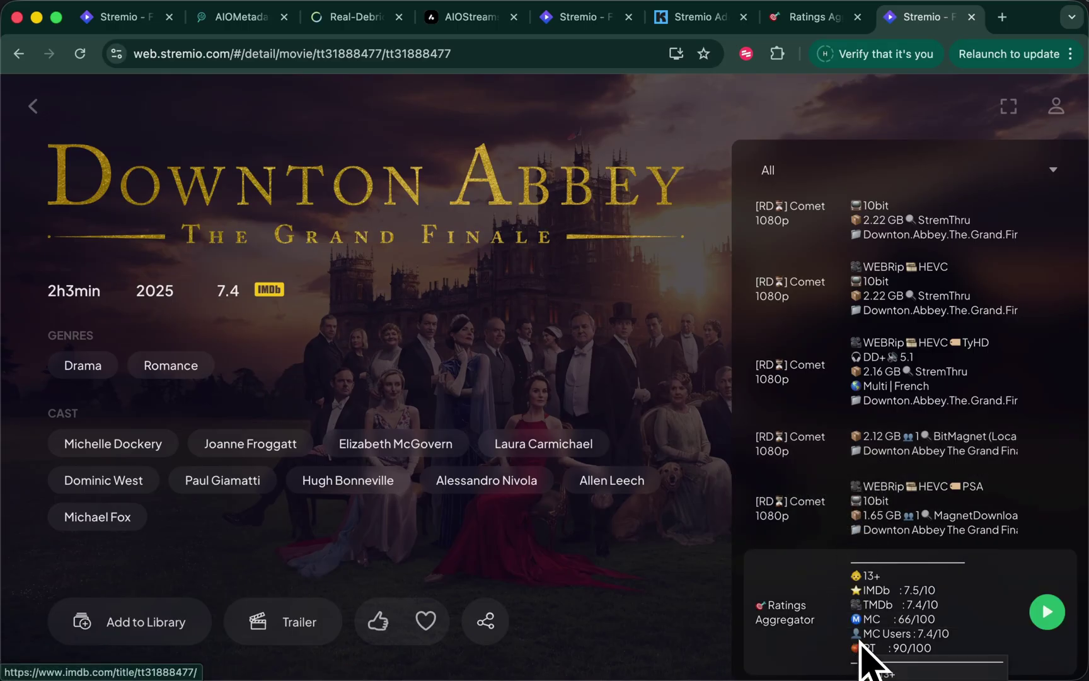
scroll(894, 547, down, 15)
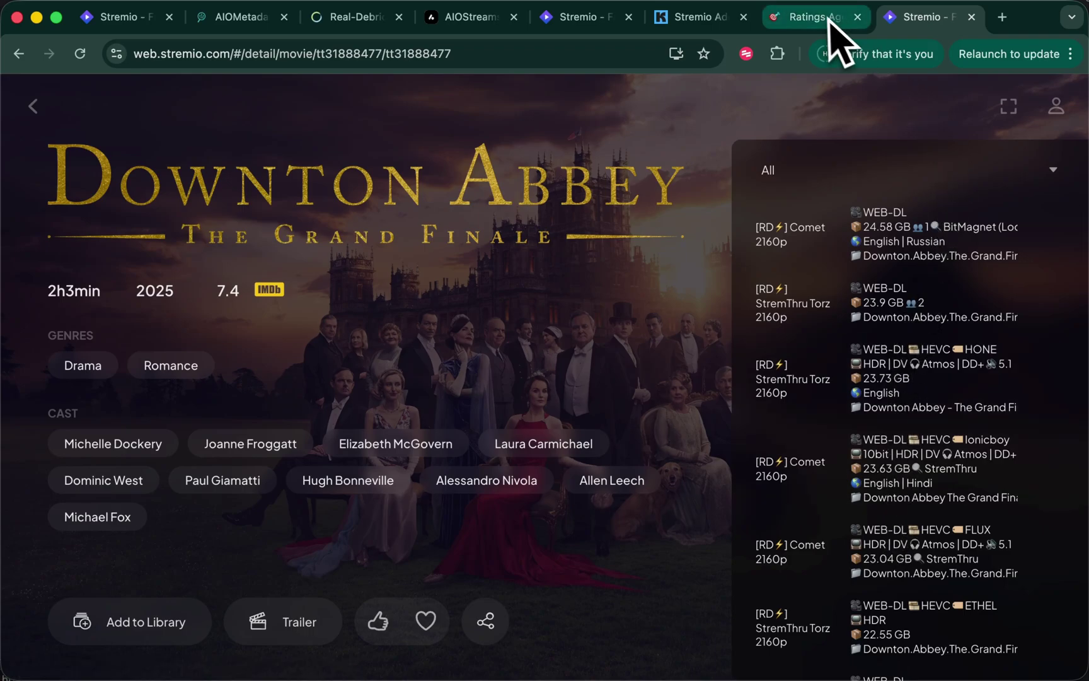
View the installed addons page from the account menu, with Ratings Aggregator | ElfHosted v1.8.1 listed
click(583, 17)
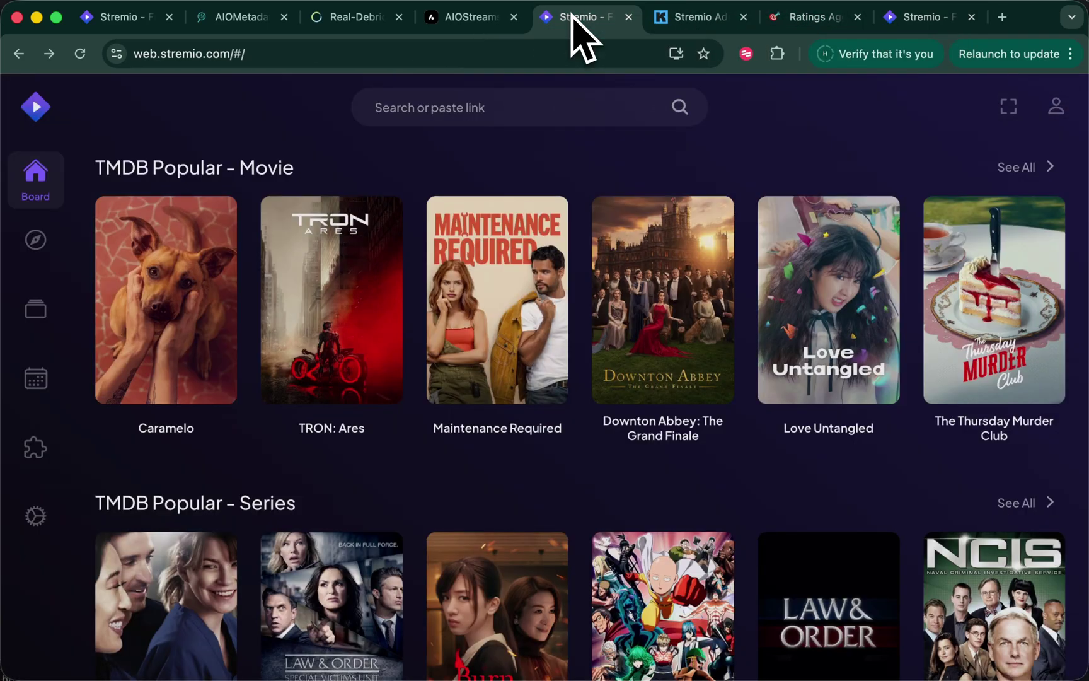
click(1056, 106)
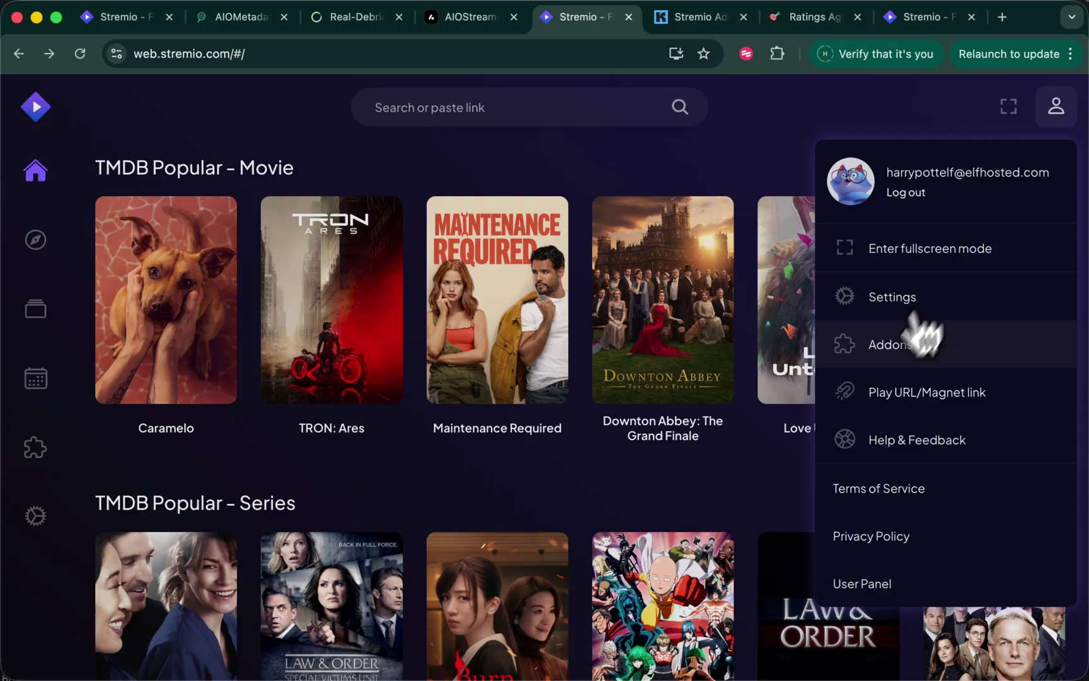
click(911, 343)
scroll(712, 518, down, 5)
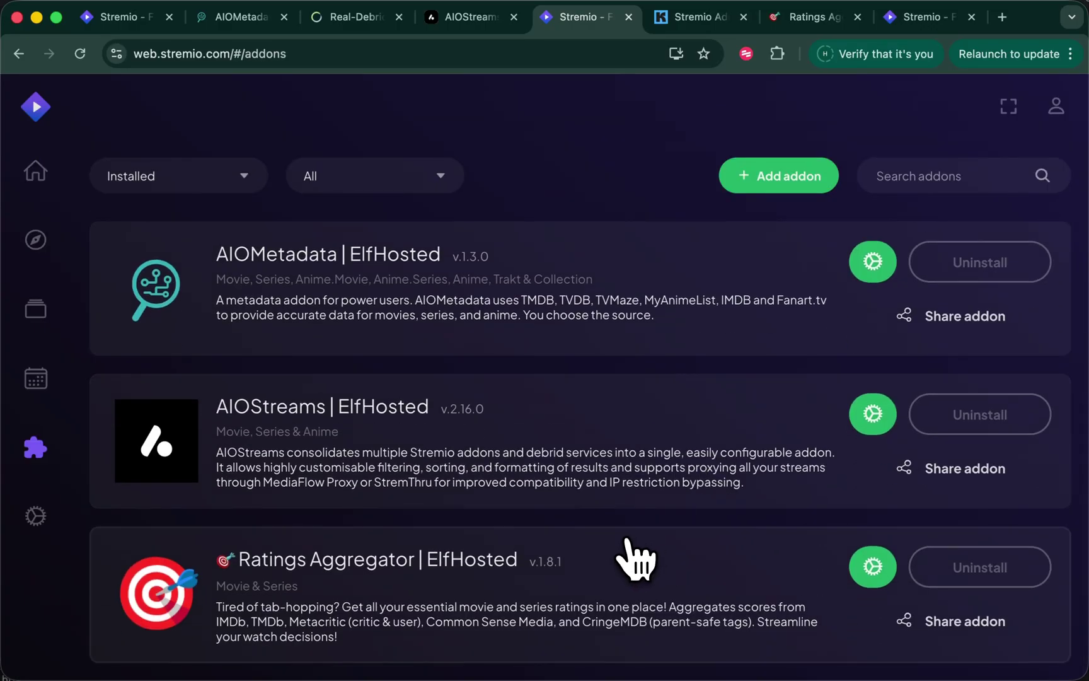
scroll(624, 526, up, 4)
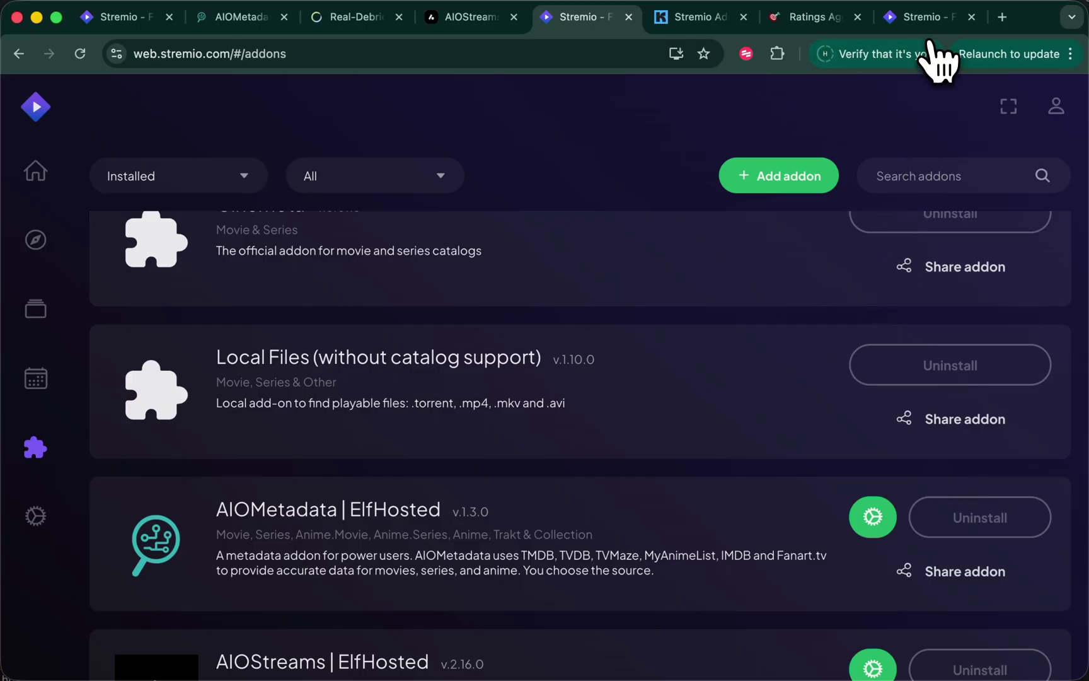
Go to stremthru.elfhosted.com in a new browser tab
key(super+t)
text(stre)
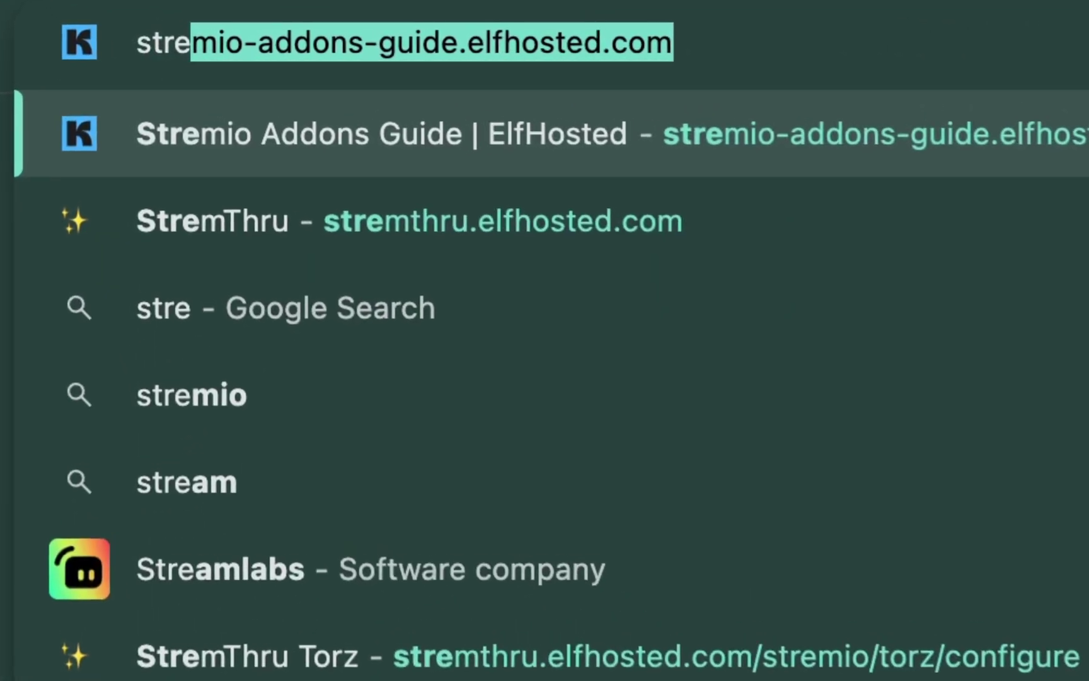
text(mthru.e)
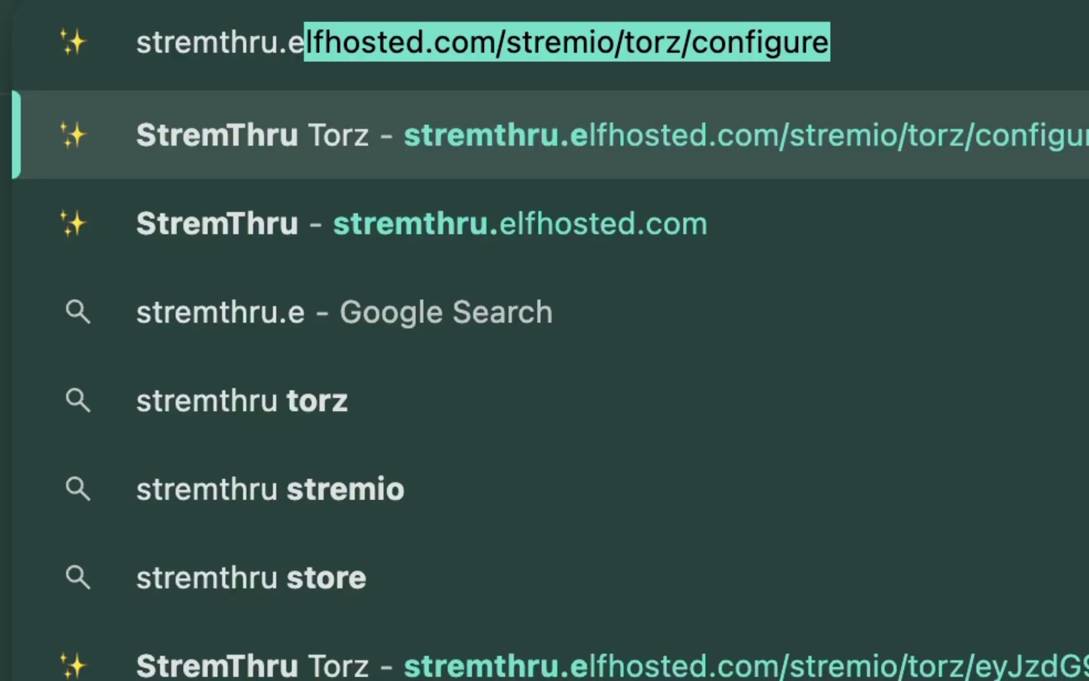
text(lfho)
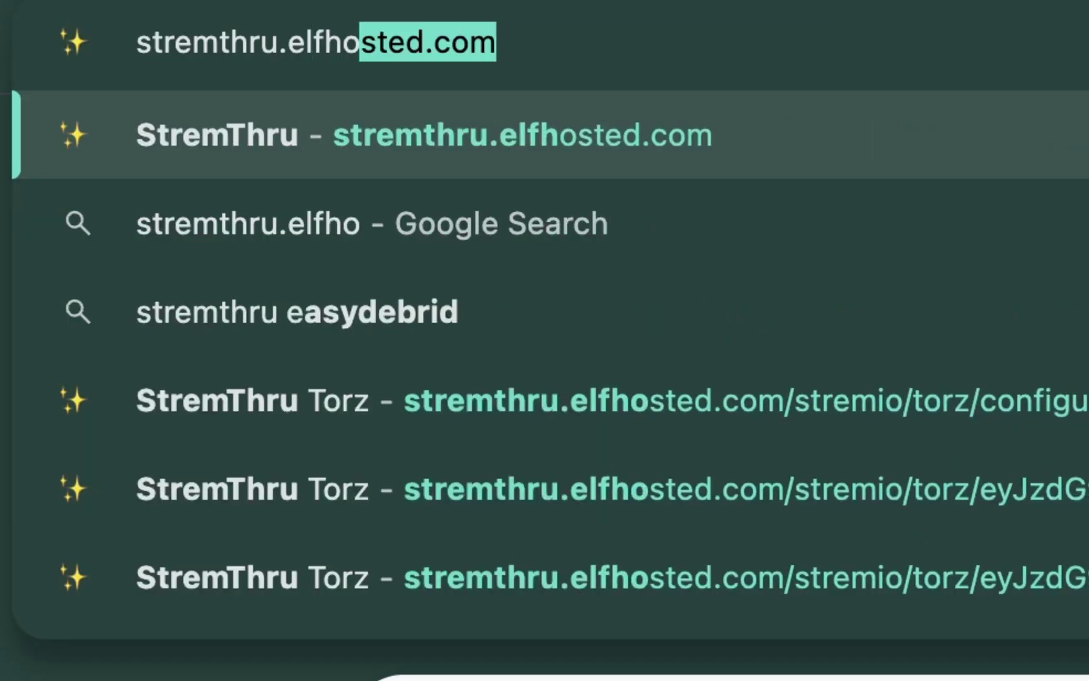
text(sted.com)
key(Return)
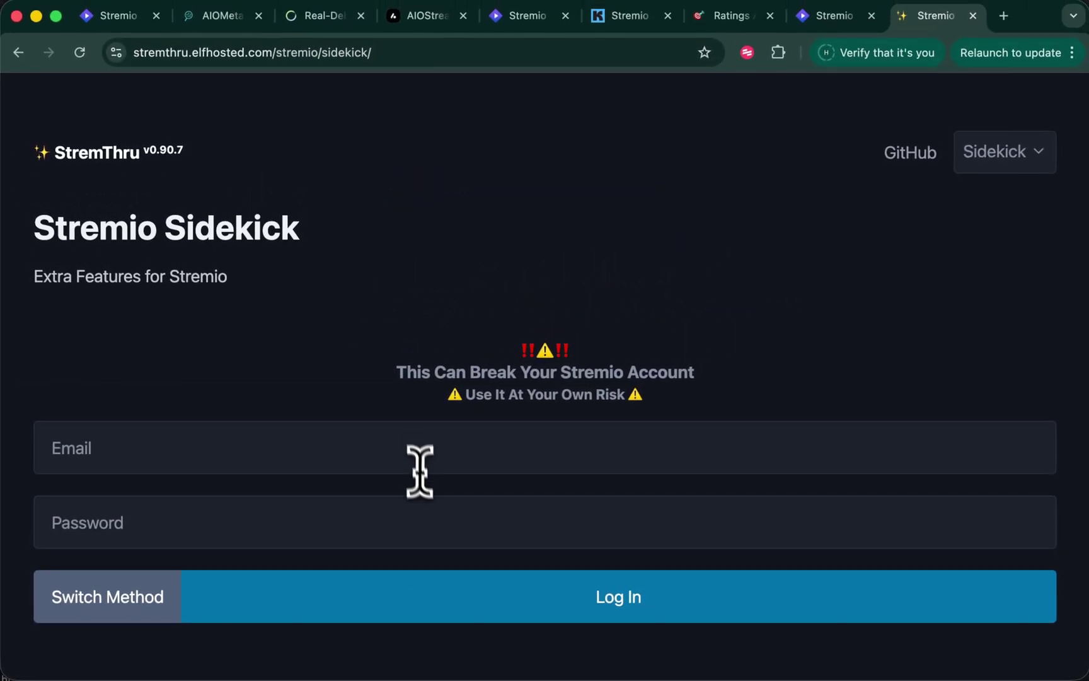
Log in to Sidekick with the saved Stremio email and password and load the installed addons
click(414, 448)
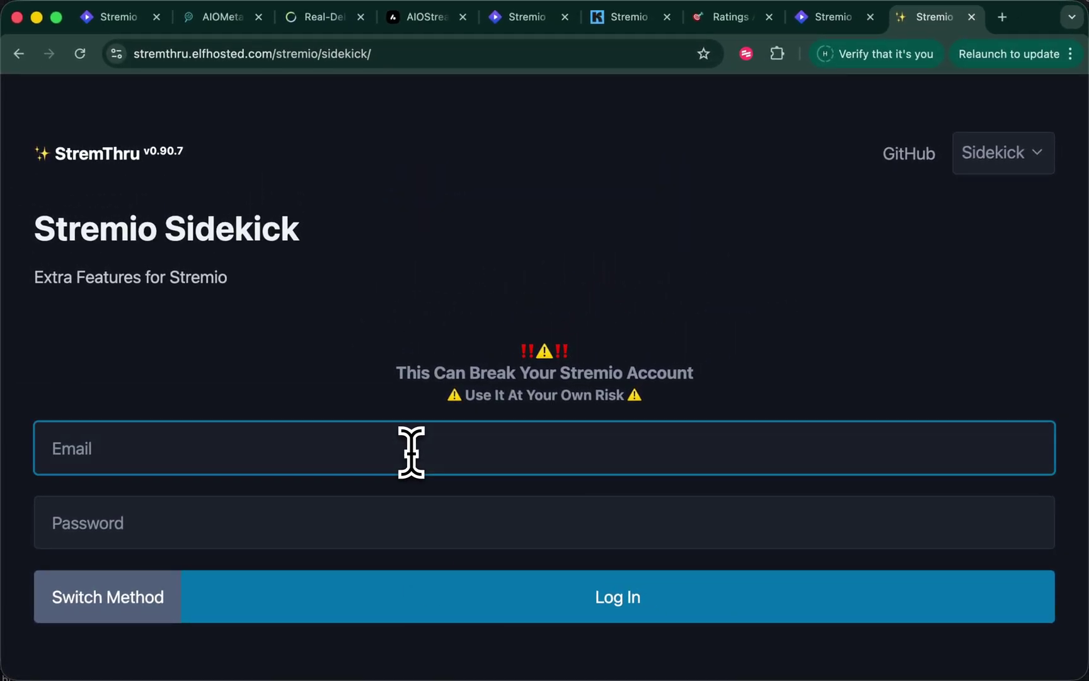
click(91, 597)
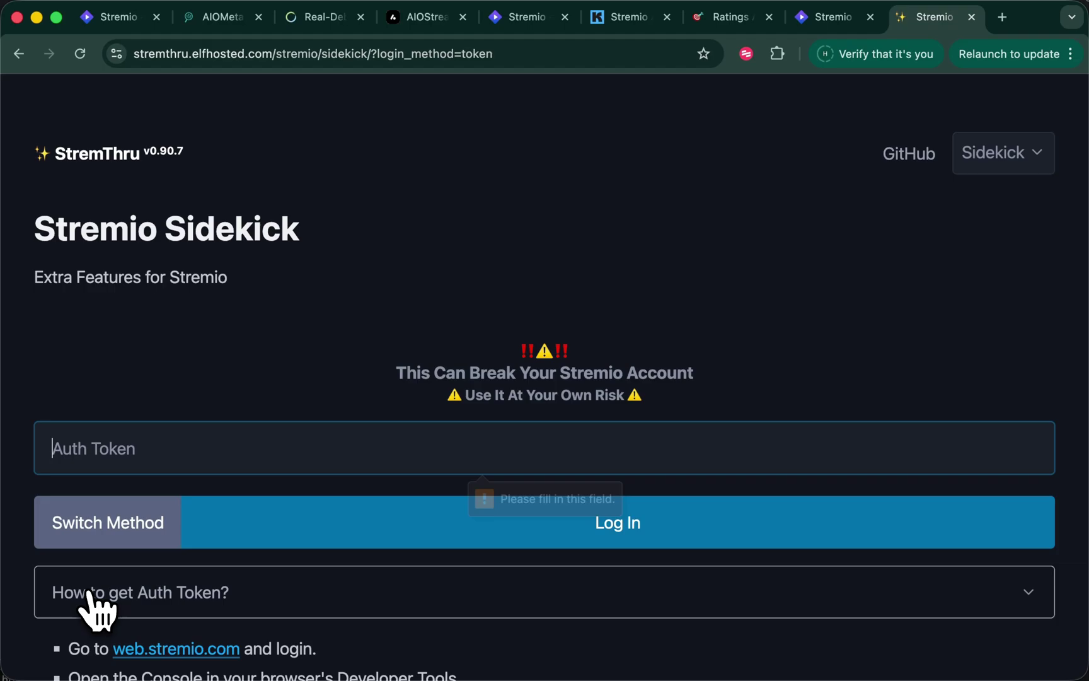
click(95, 501)
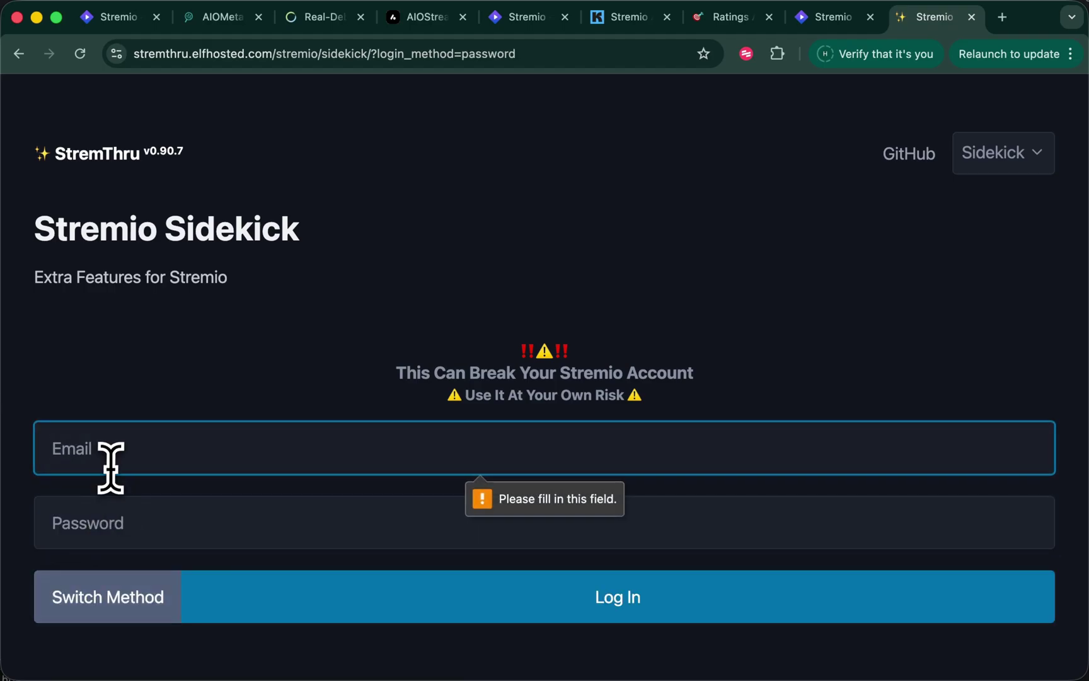
key(ctrl+shift+l)
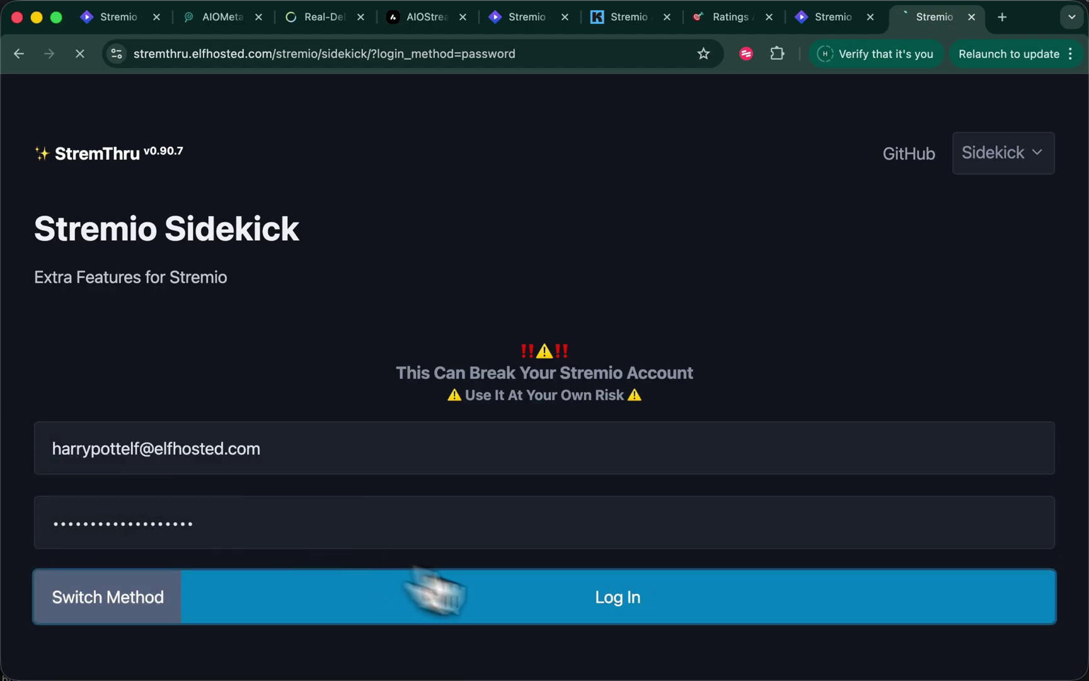
click(587, 618)
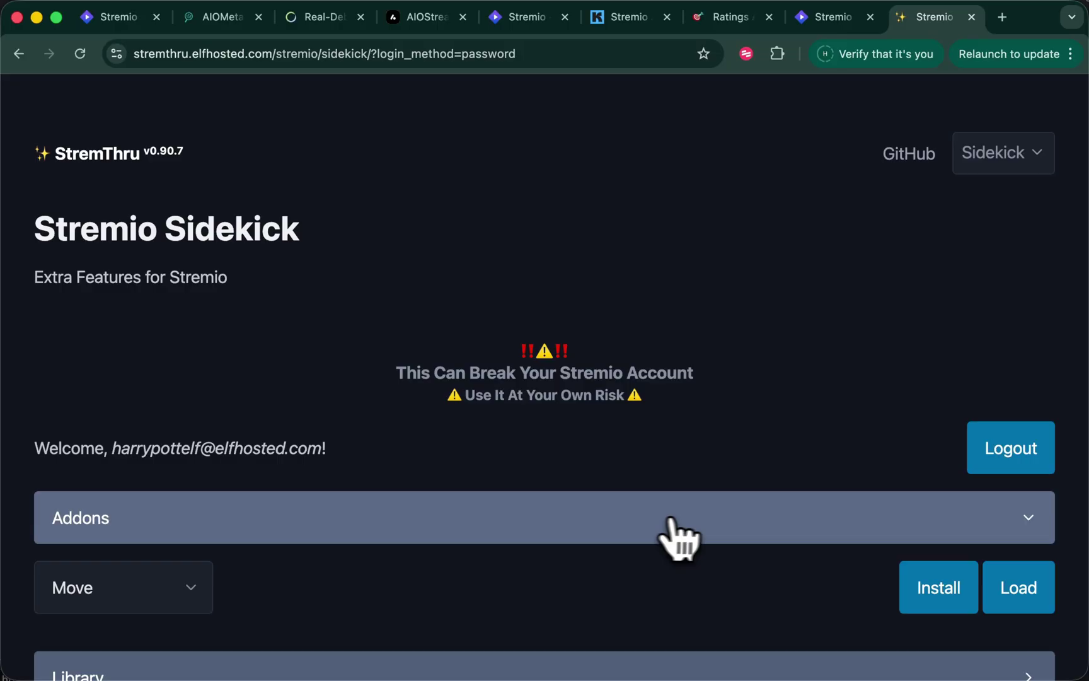
scroll(652, 530, down, 2)
click(1025, 537)
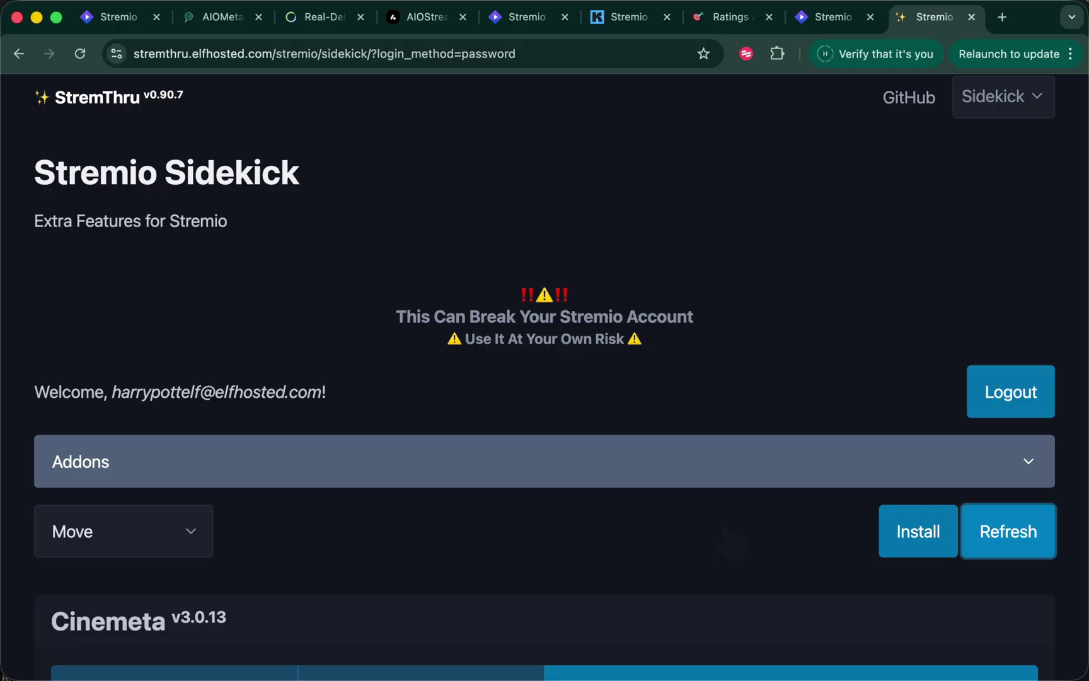
Move Ratings Aggregator to the top of the addon order
scroll(731, 547, down, 8)
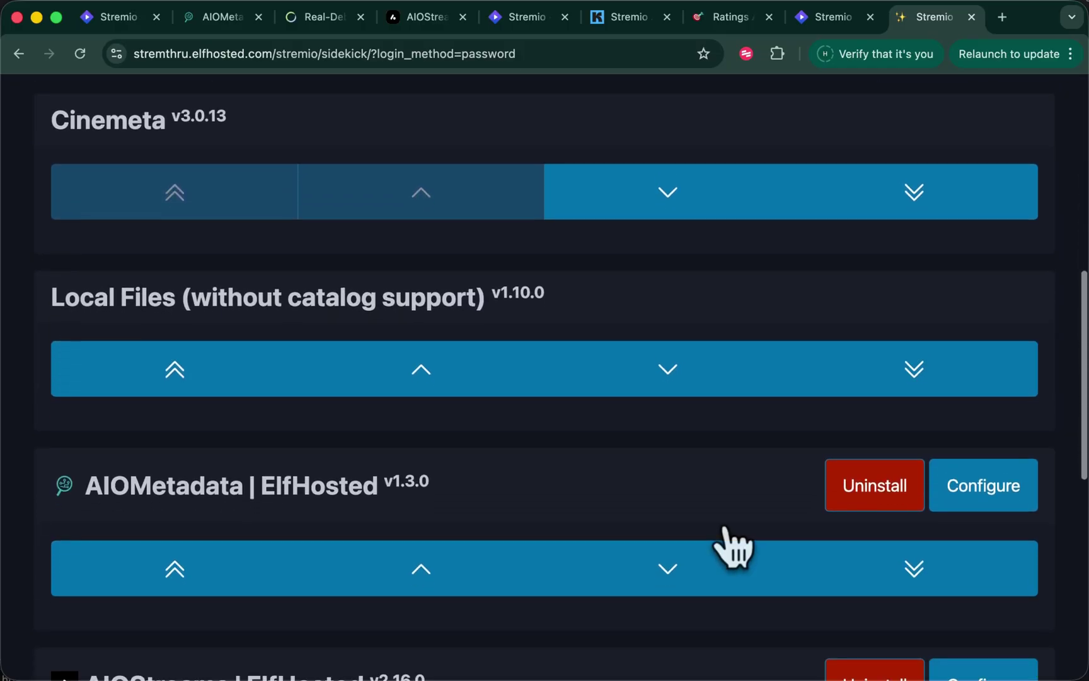
scroll(517, 470, down, 2)
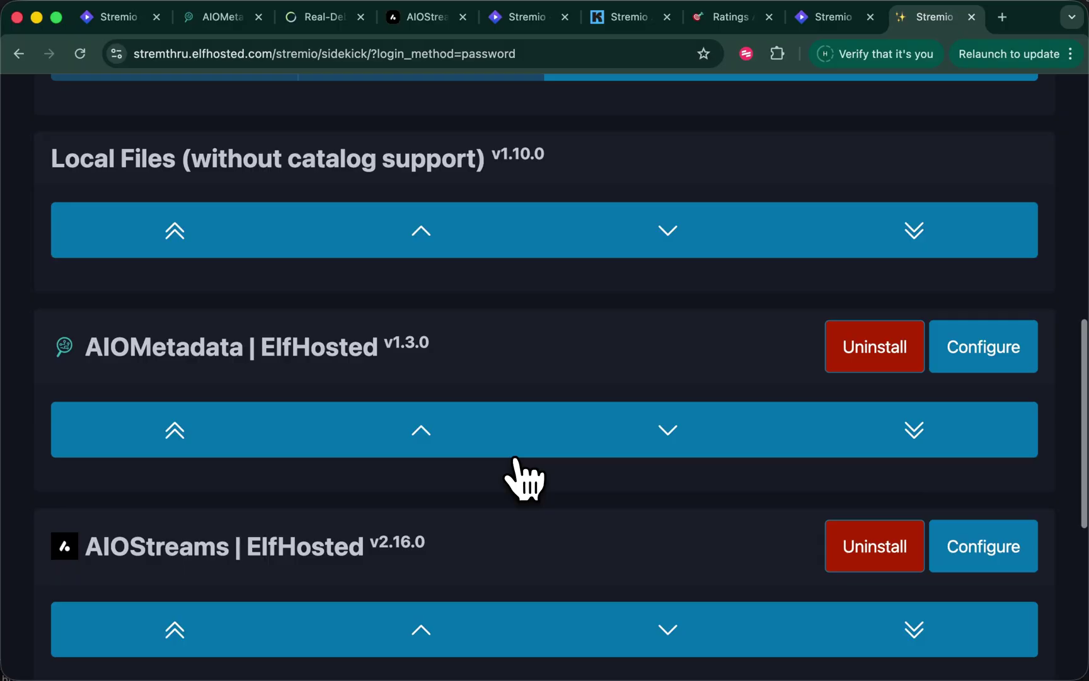
scroll(517, 472, down, 4)
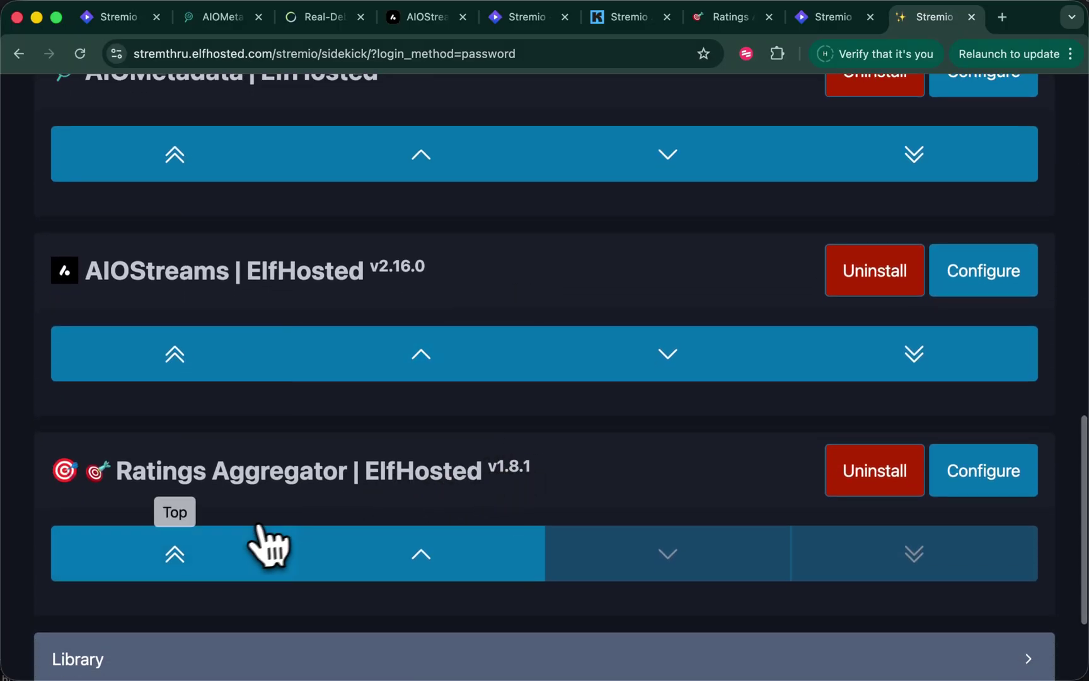
click(165, 550)
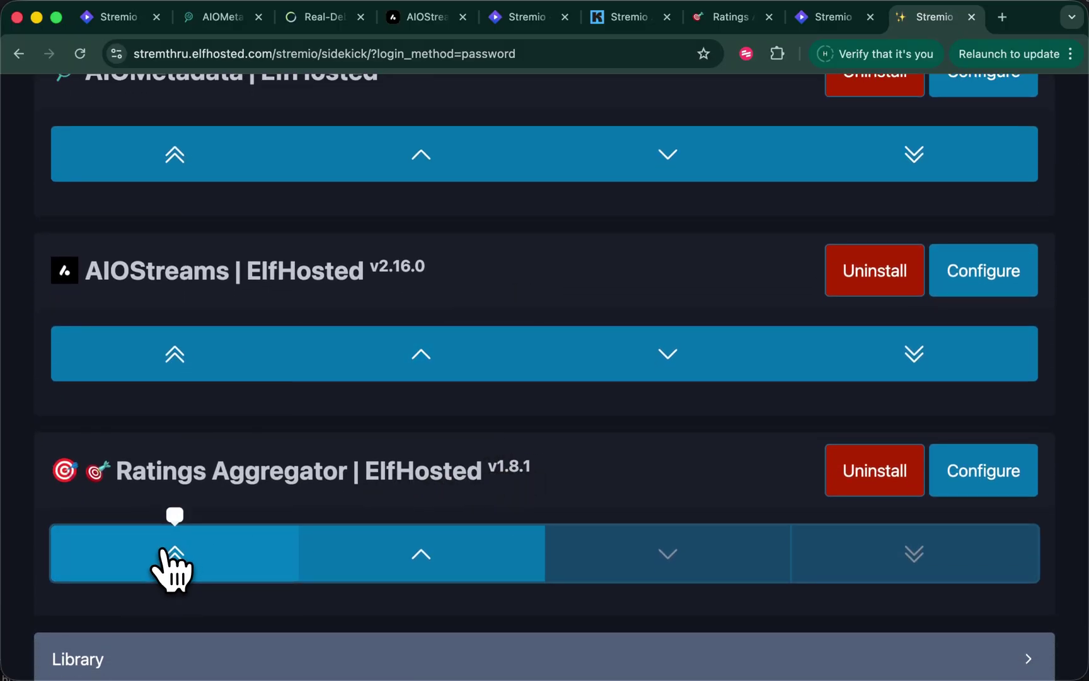
scroll(261, 539, up, 10)
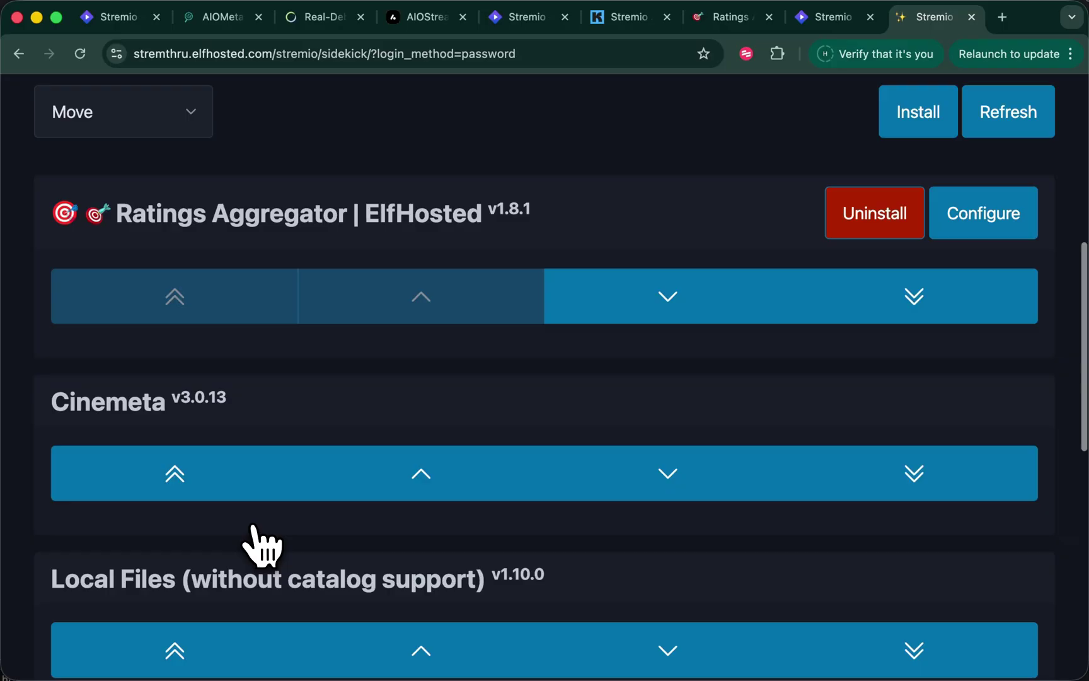
scroll(262, 541, up, 8)
scroll(263, 540, down, 6)
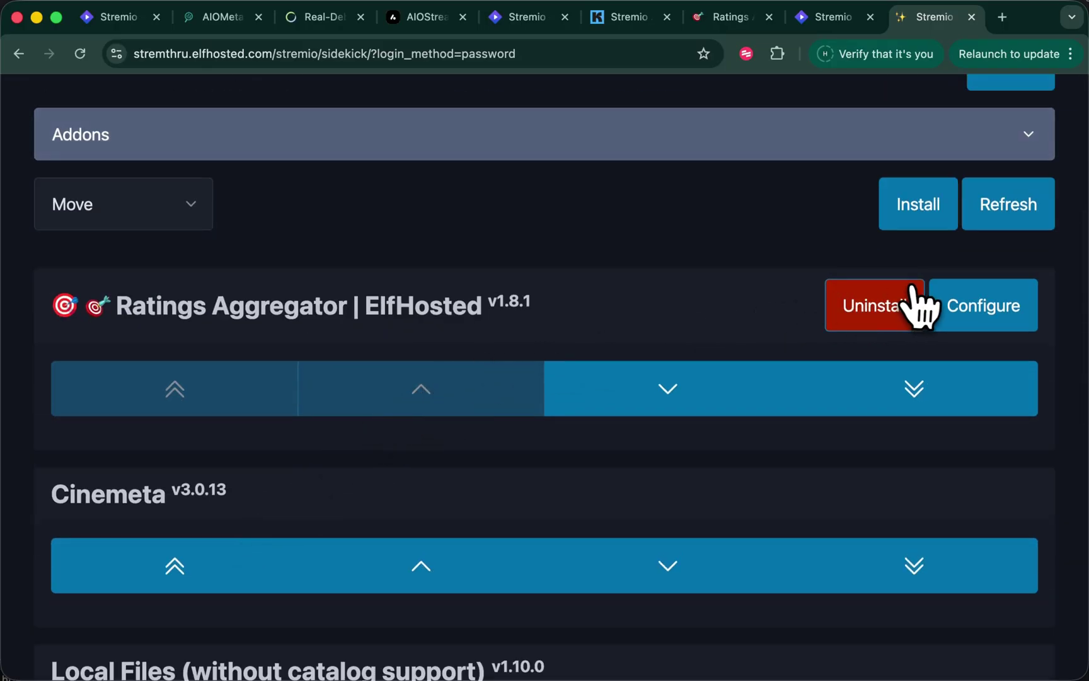
scroll(882, 316, up, 1)
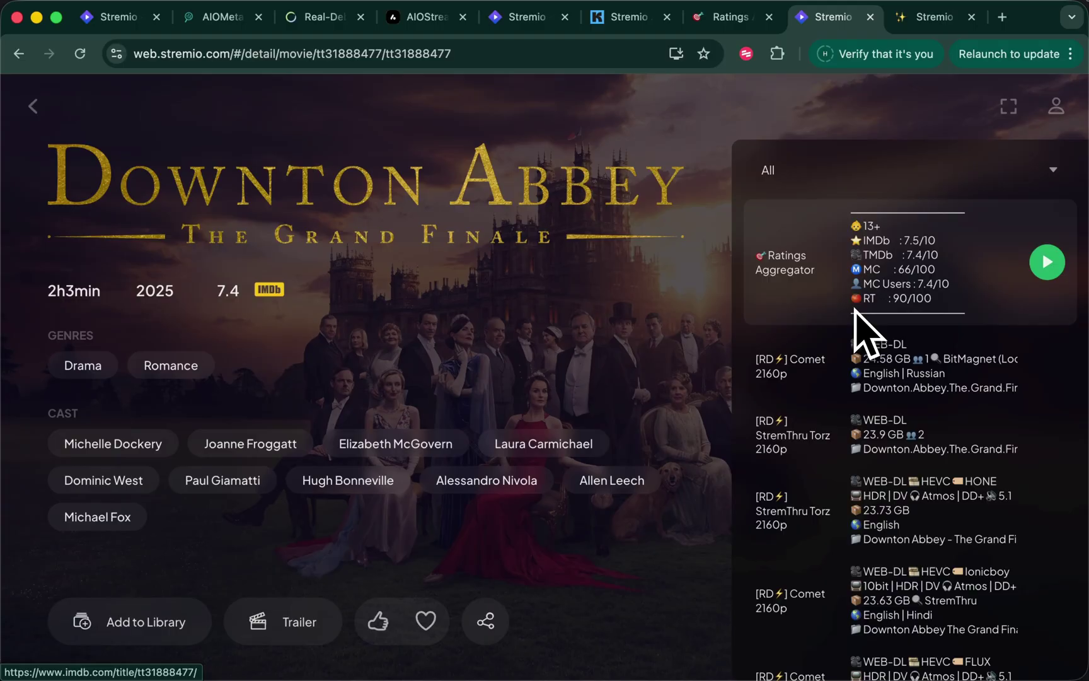
Show Burn the House Down S1E1 streams, headed by Ratings Aggregator's IMDb 6.6, TMDb 7.3, RT 56/100
click(38, 108)
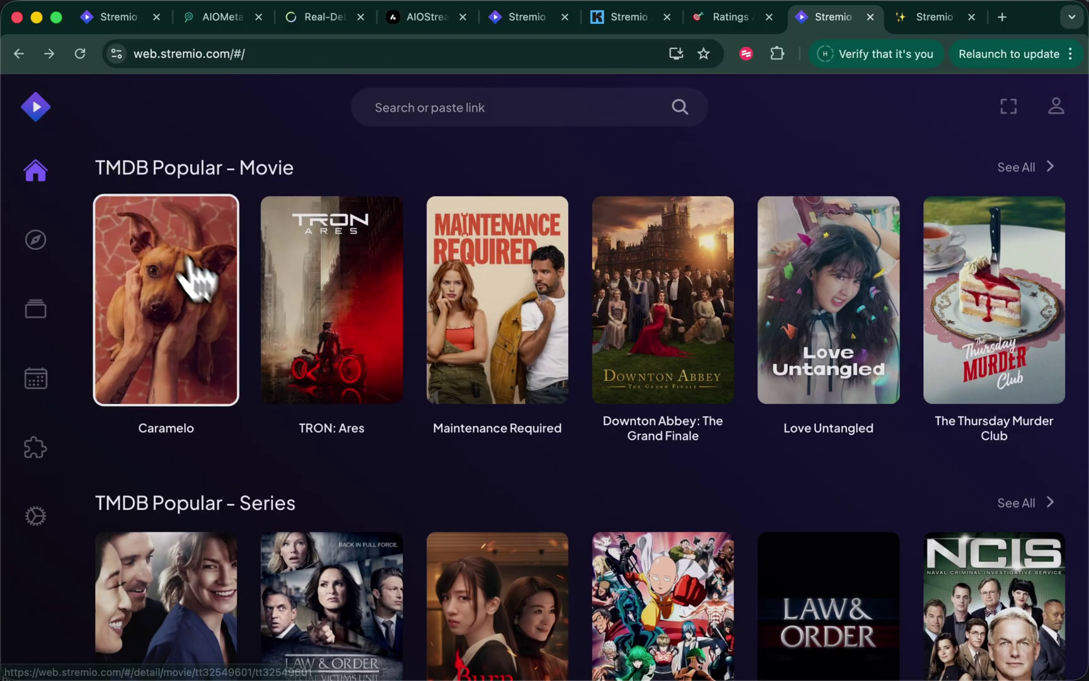
scroll(272, 442, down, 3)
click(468, 517)
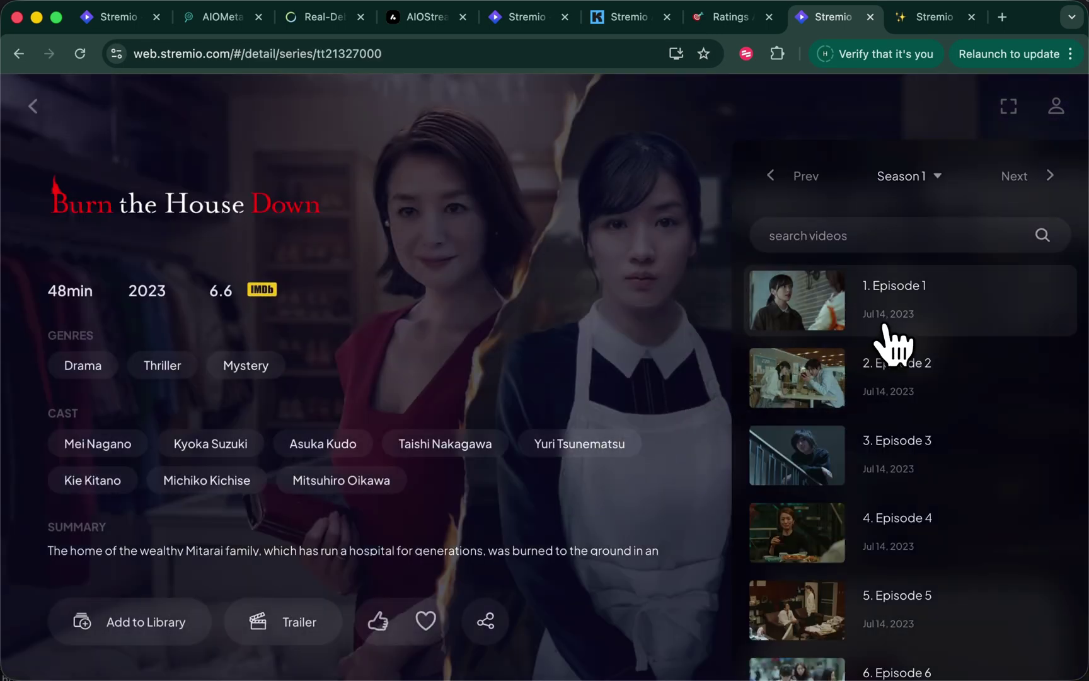
click(883, 325)
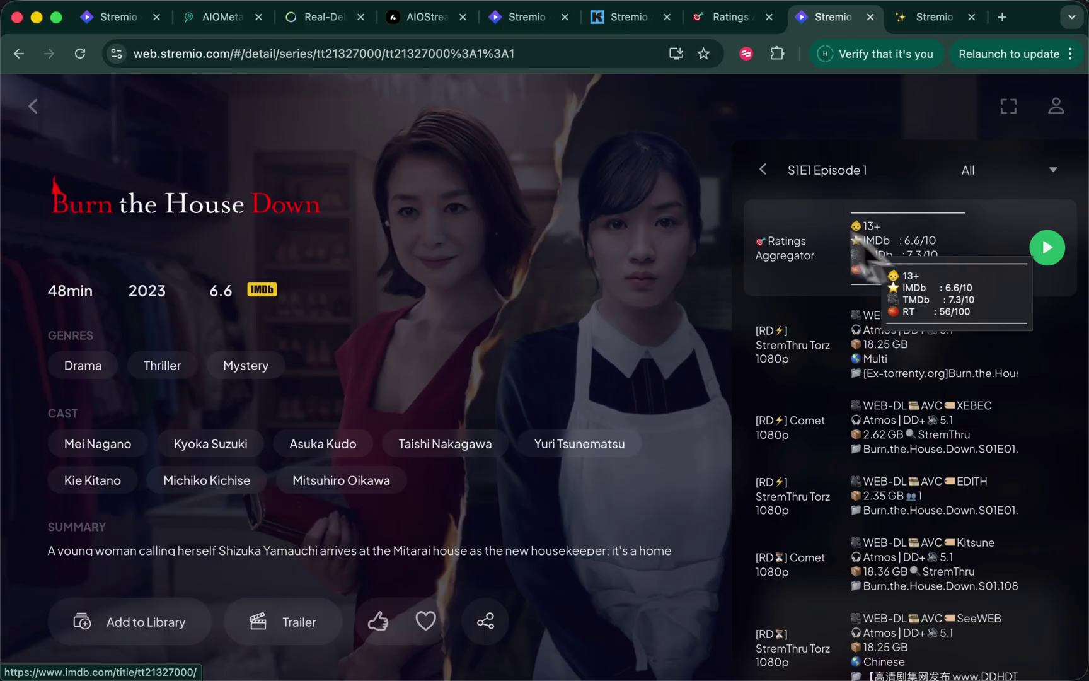
Open the installed addons list showing Local Files, AIOMetadata v1.3.0 and AIOStreams v2.16.0
click(1059, 108)
click(907, 344)
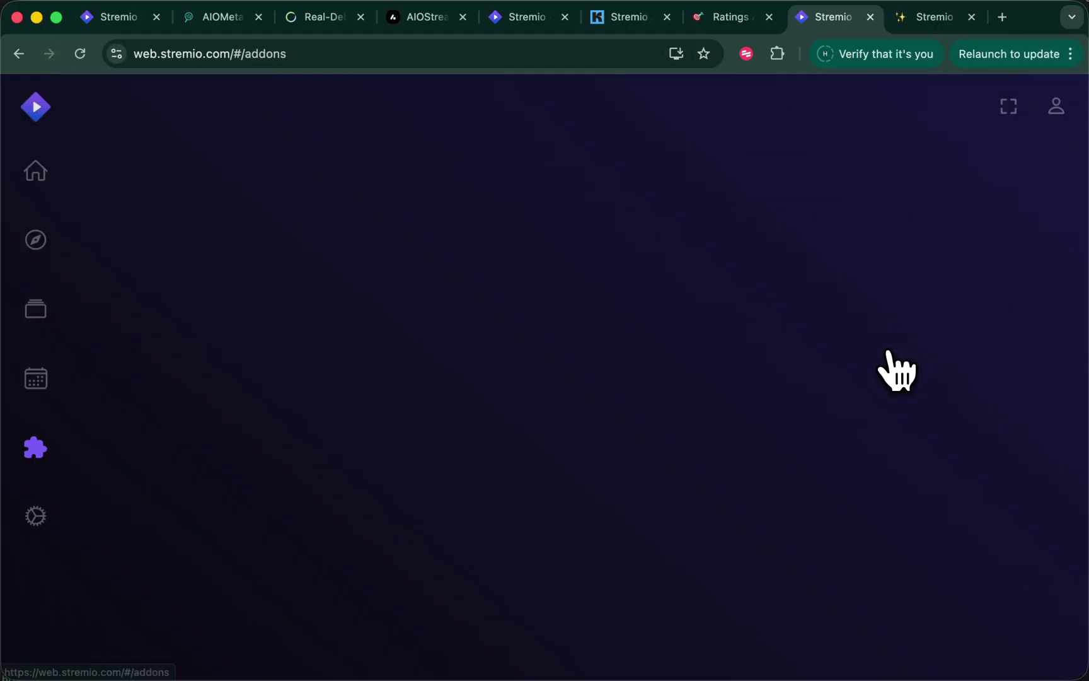
scroll(639, 453, down, 1)
scroll(639, 455, up, 1)
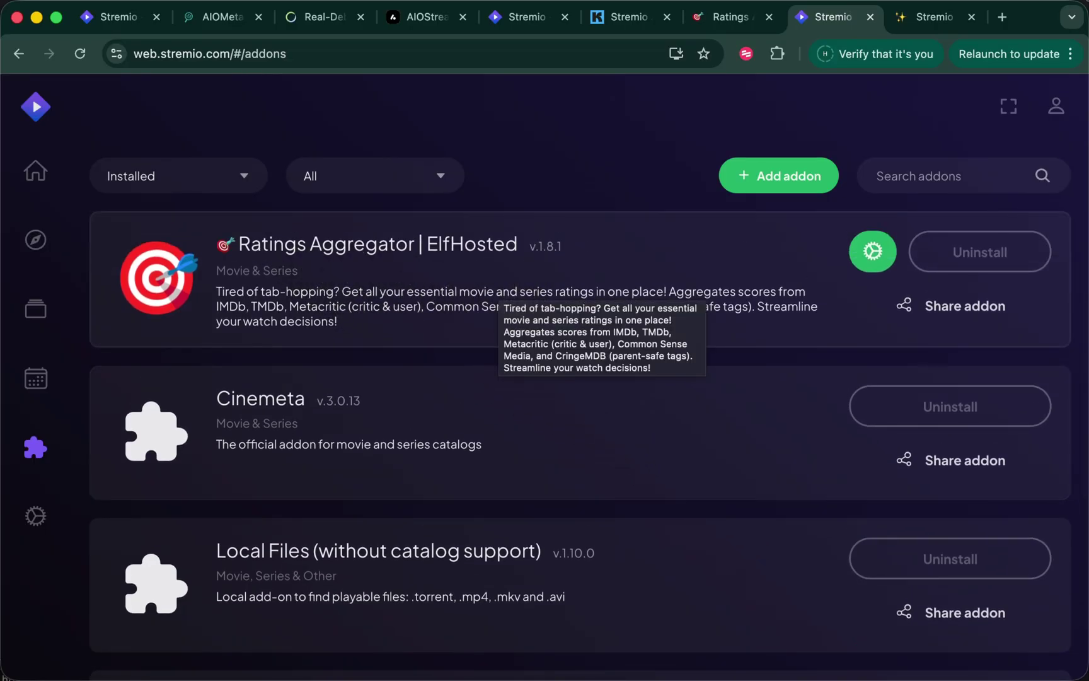
scroll(542, 441, down, 5)
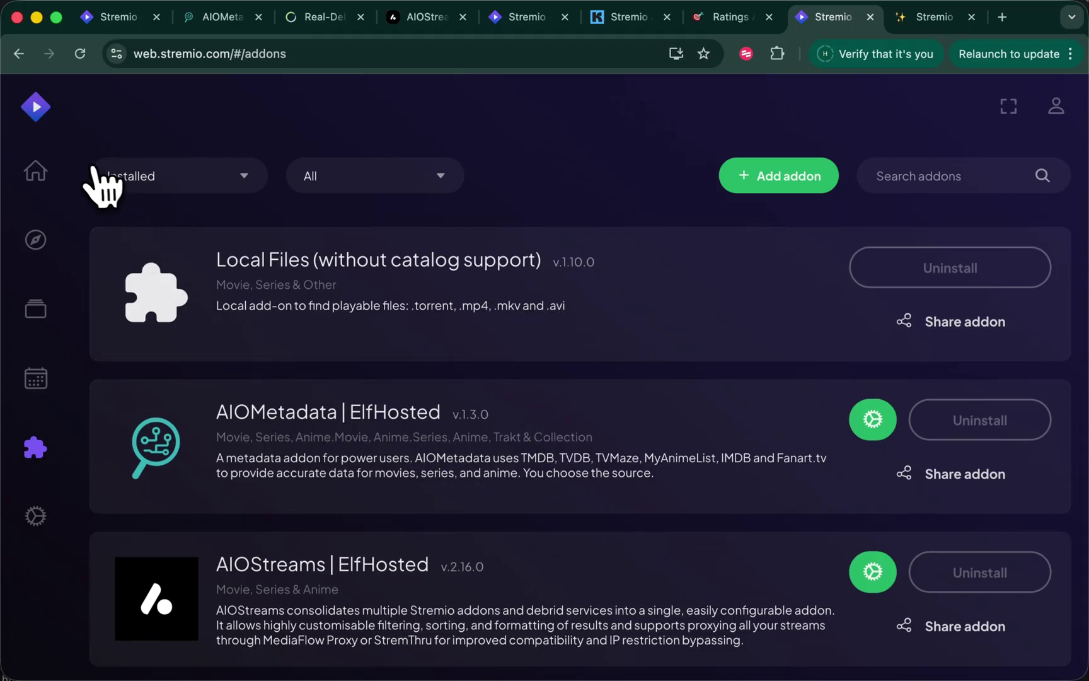
Browse the other Stremio tab's Home board, then return to the Addons tab
click(120, 16)
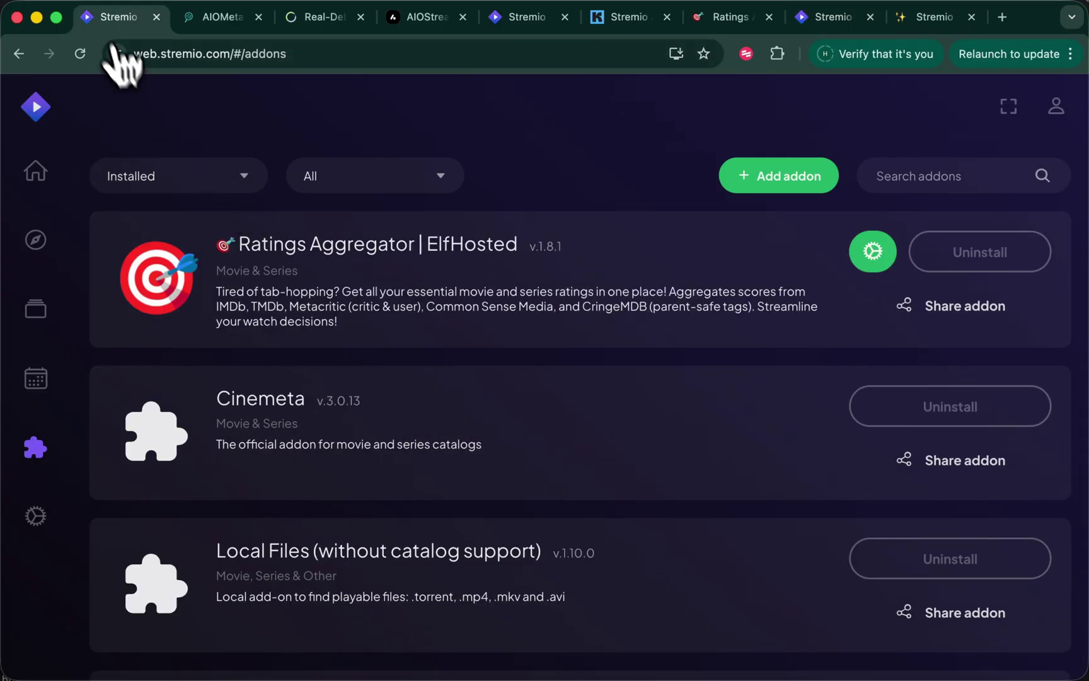
click(36, 178)
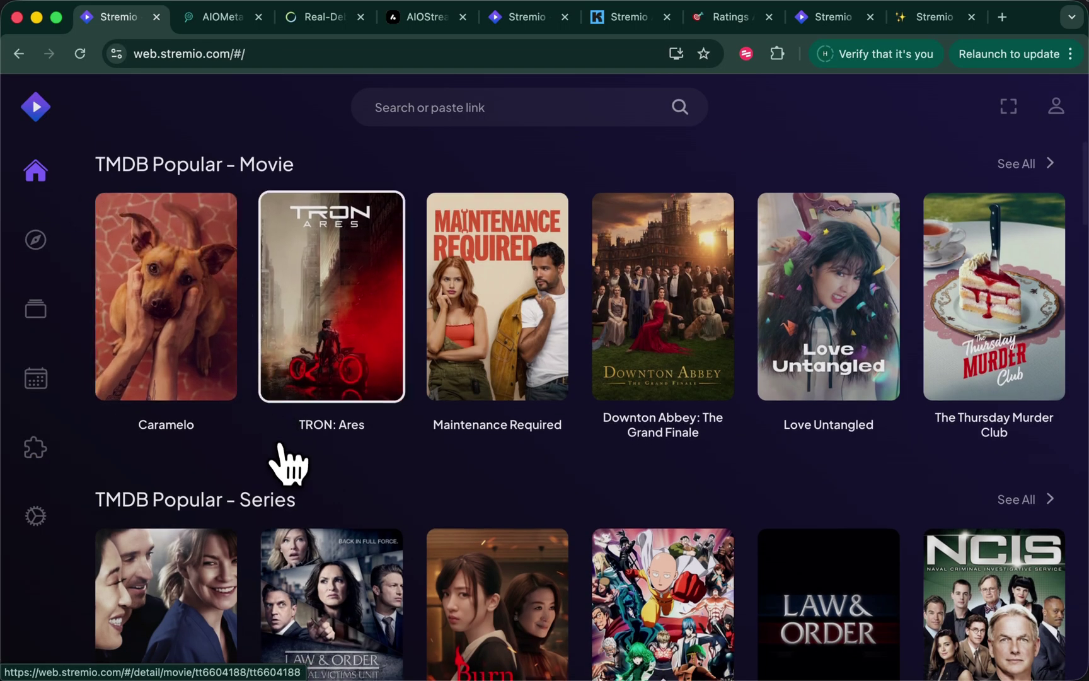
scroll(286, 462, down, 10)
scroll(284, 463, down, 7)
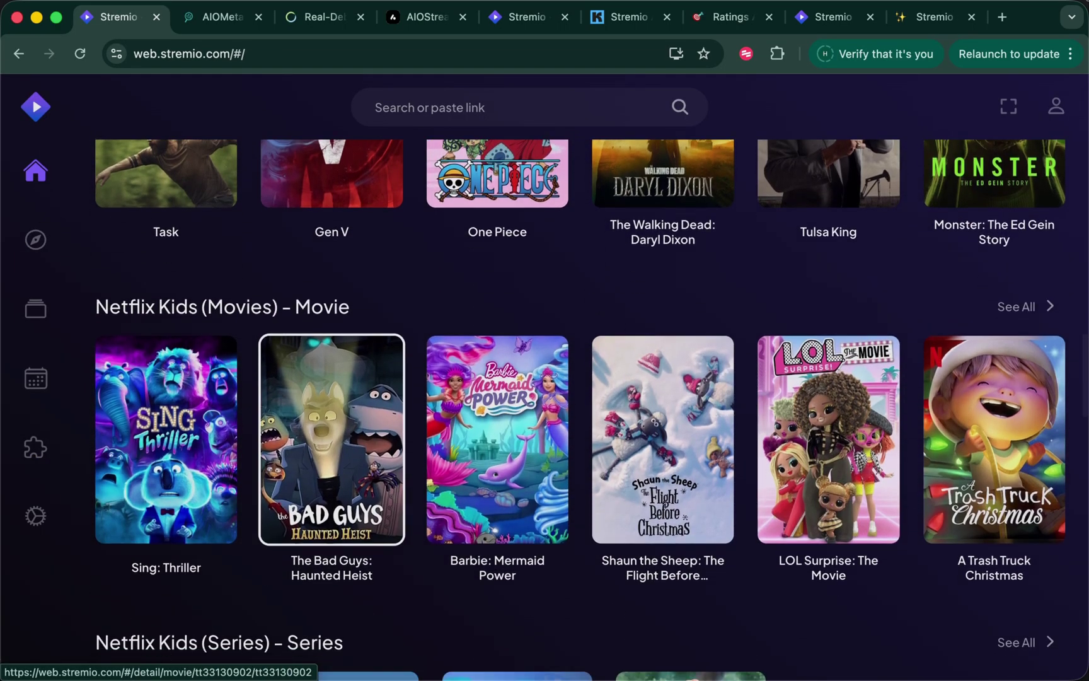
scroll(250, 442, down, 2)
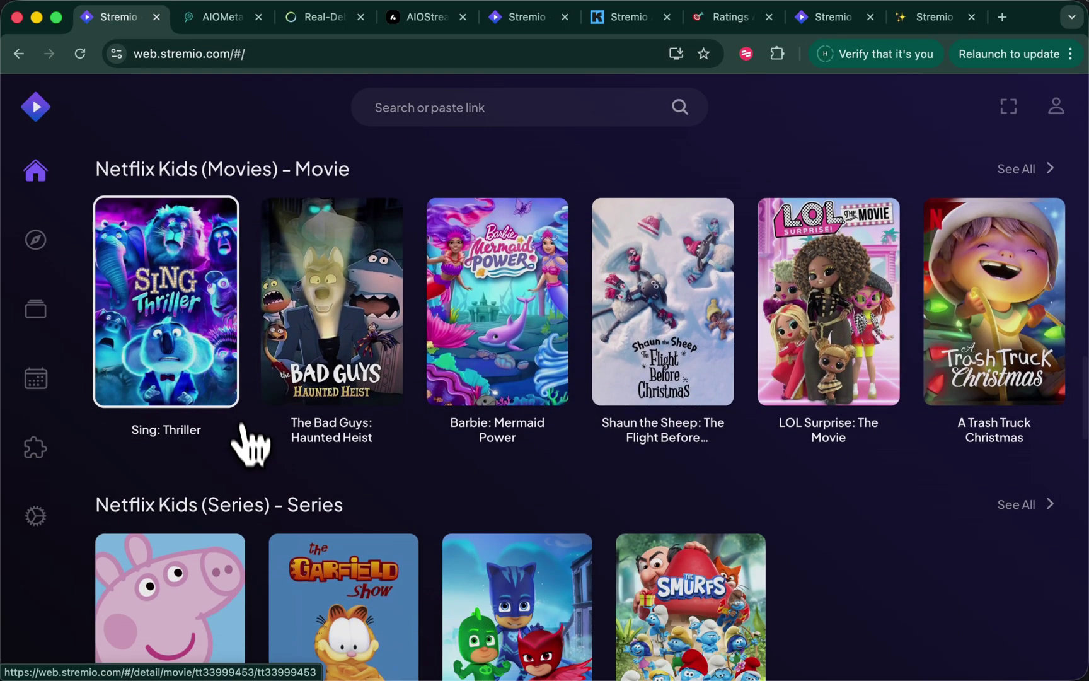
scroll(255, 462, down, 3)
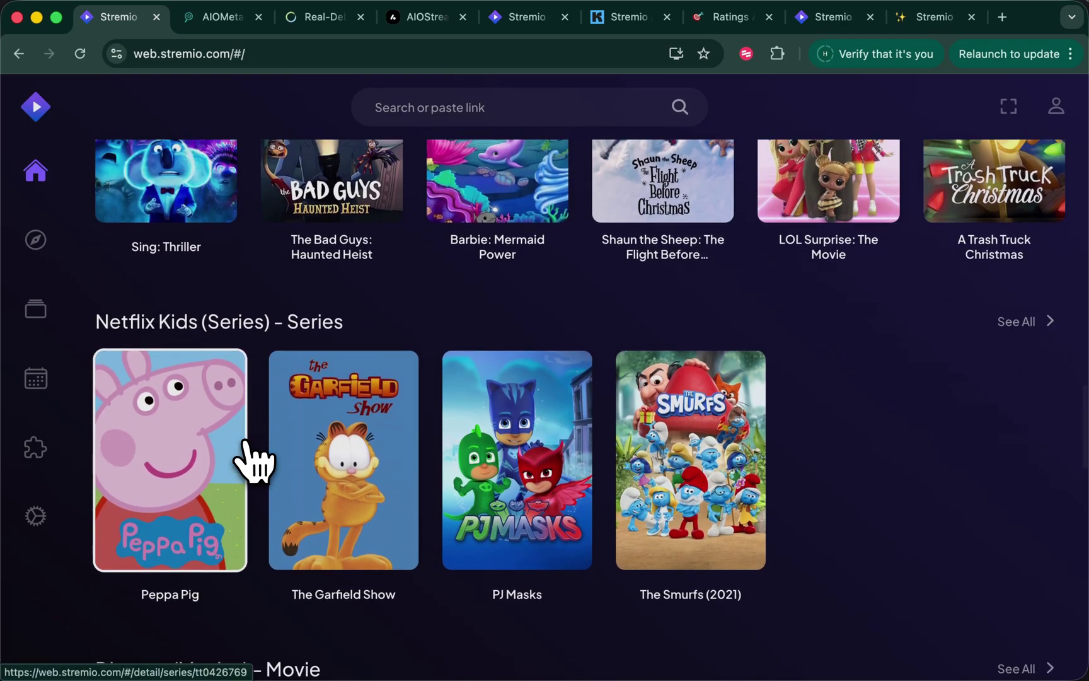
scroll(255, 462, up, 6)
click(840, 17)
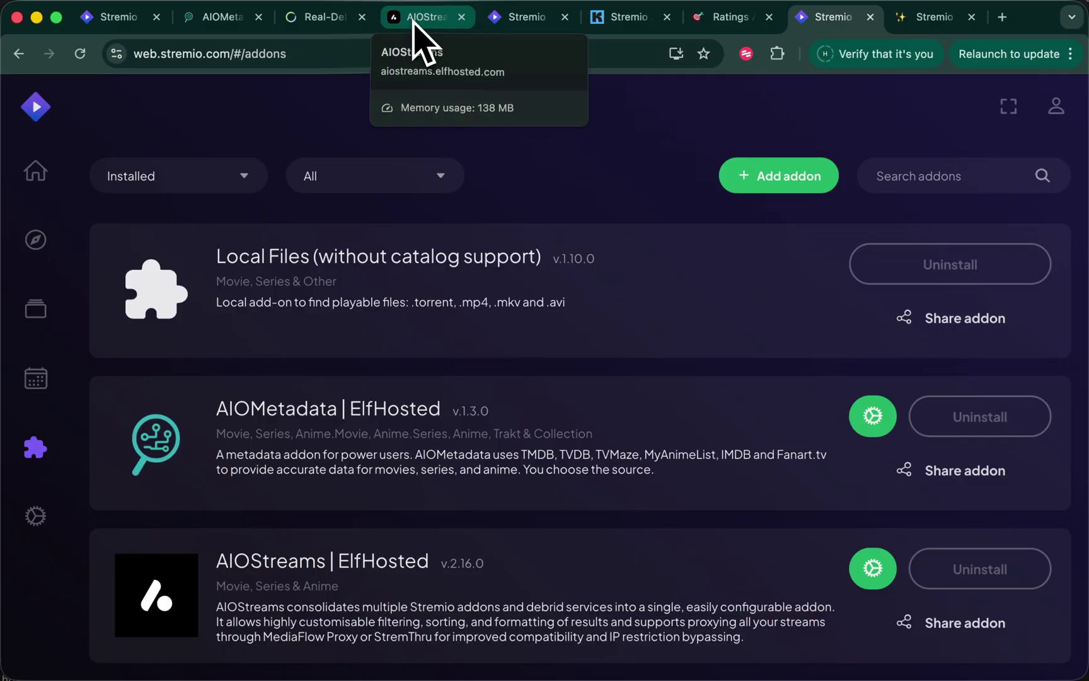
In AIOStreams, close the install dialog and select the configuration's UUID
click(413, 22)
click(827, 270)
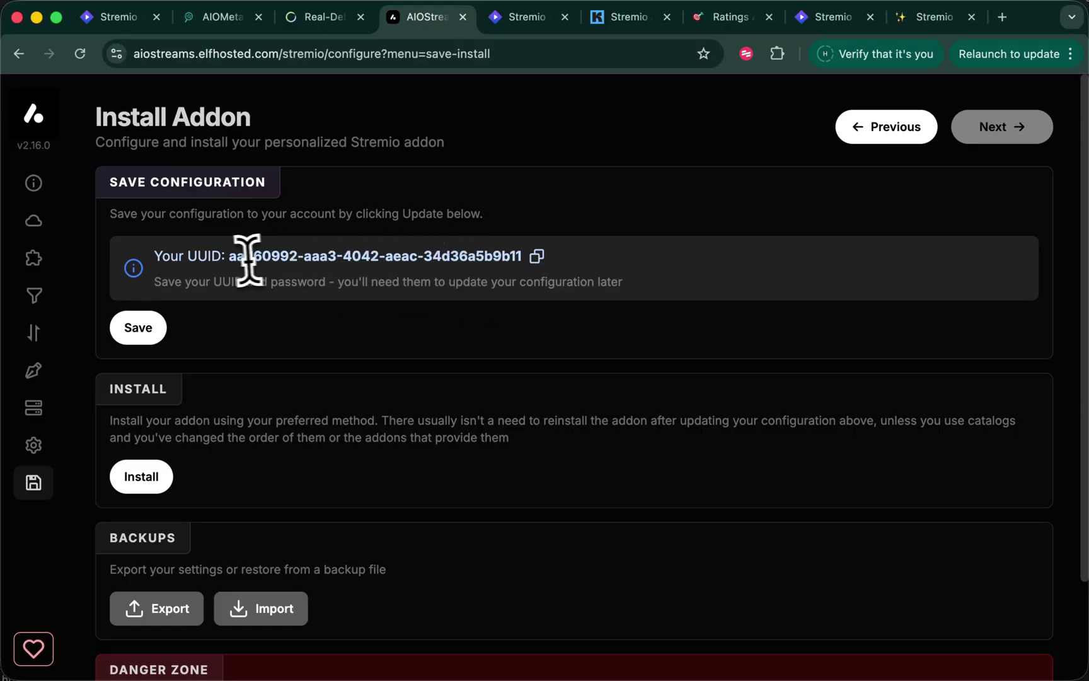
drag(229, 258, 518, 265)
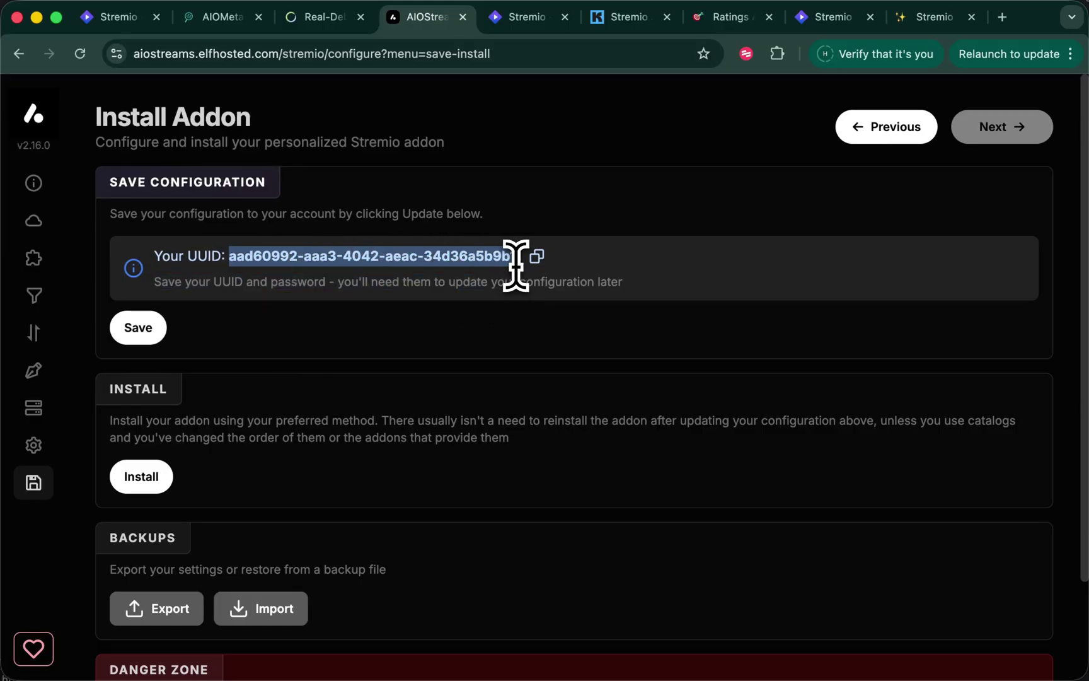
Install MediaFusion from the Addons Marketplace and save the configuration
click(33, 224)
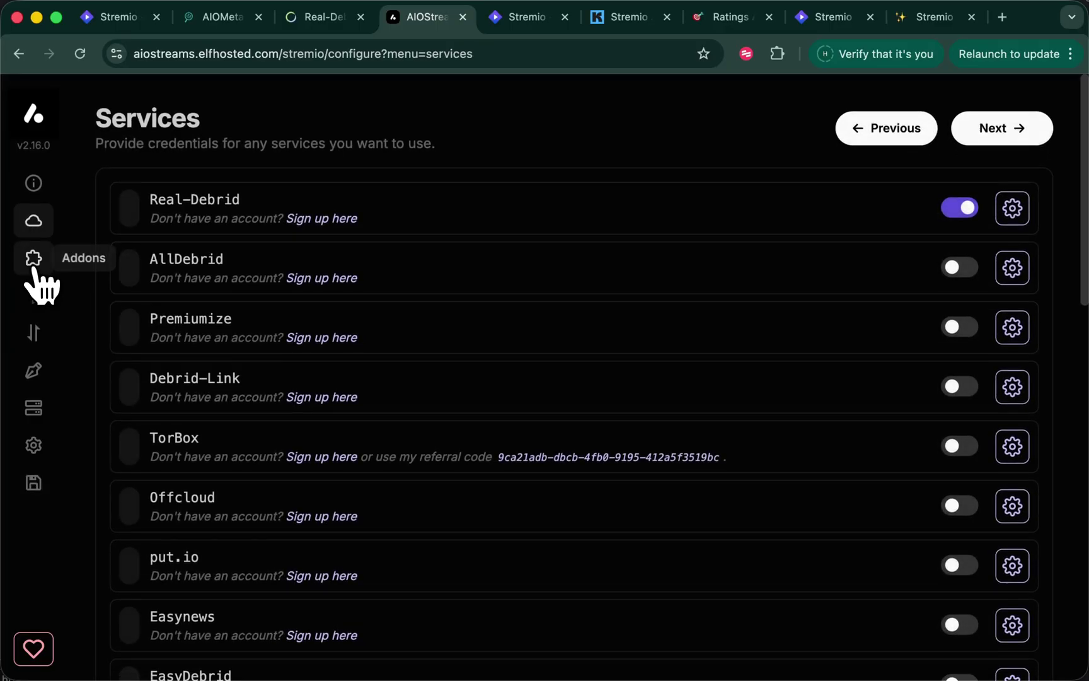
click(34, 258)
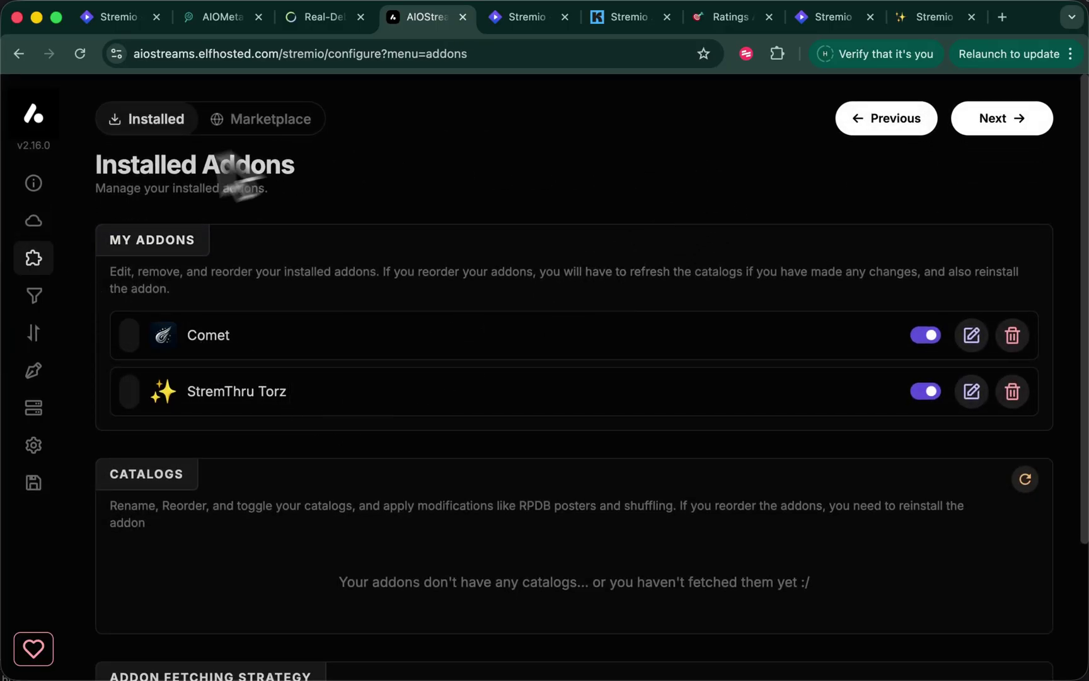
click(278, 136)
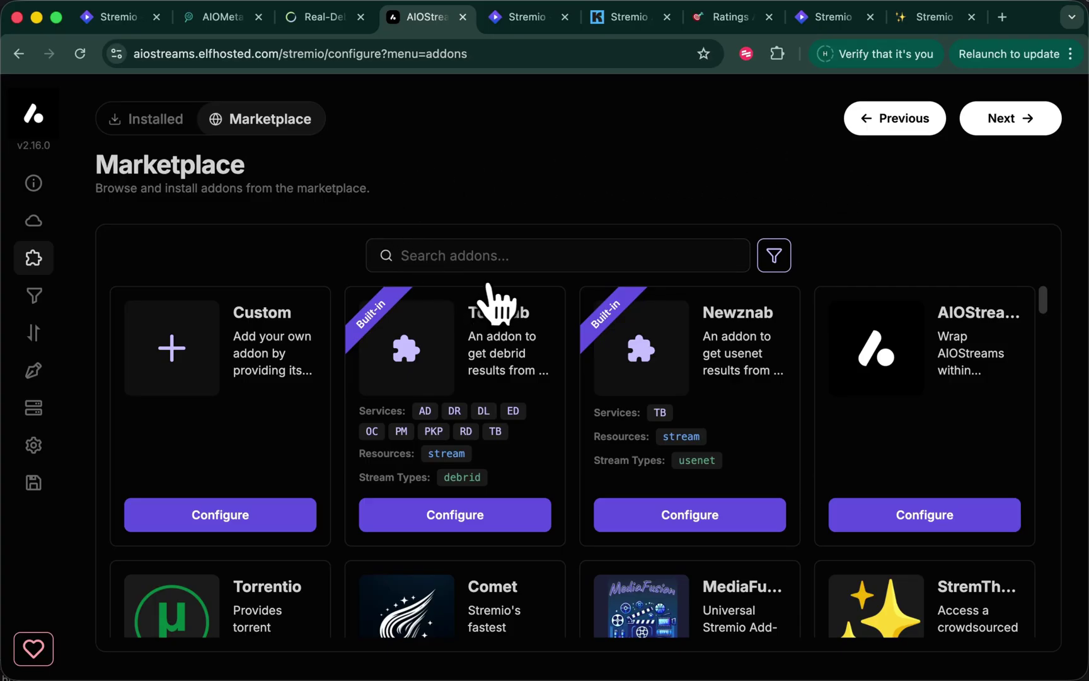
scroll(539, 408, down, 3)
scroll(546, 416, down, 3)
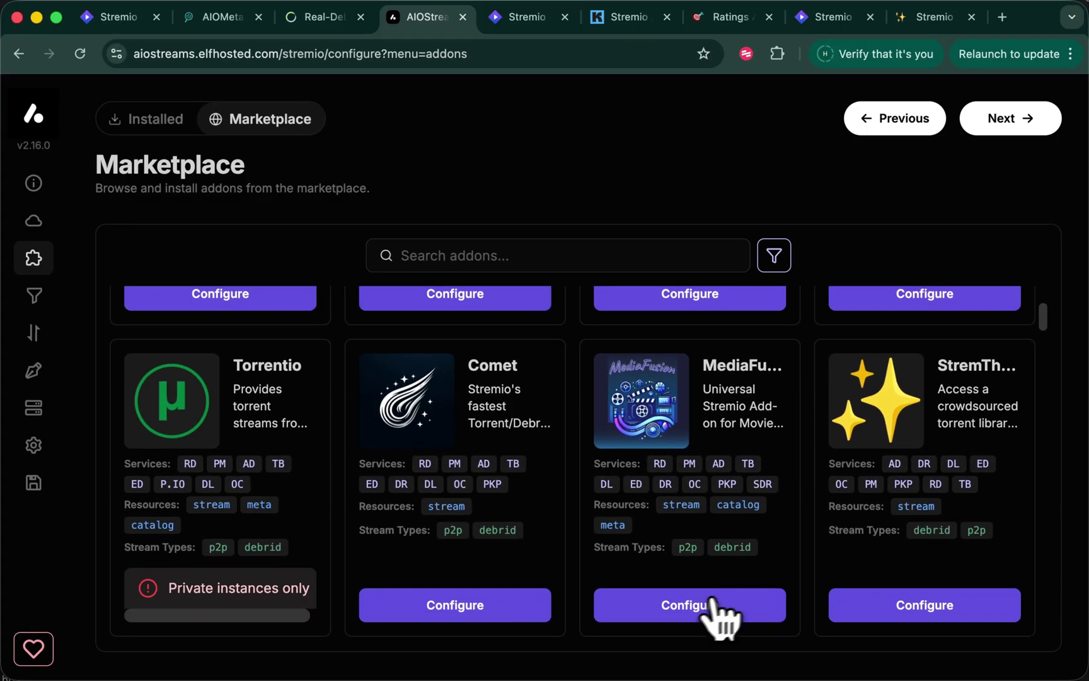
click(687, 597)
scroll(693, 542, down, 10)
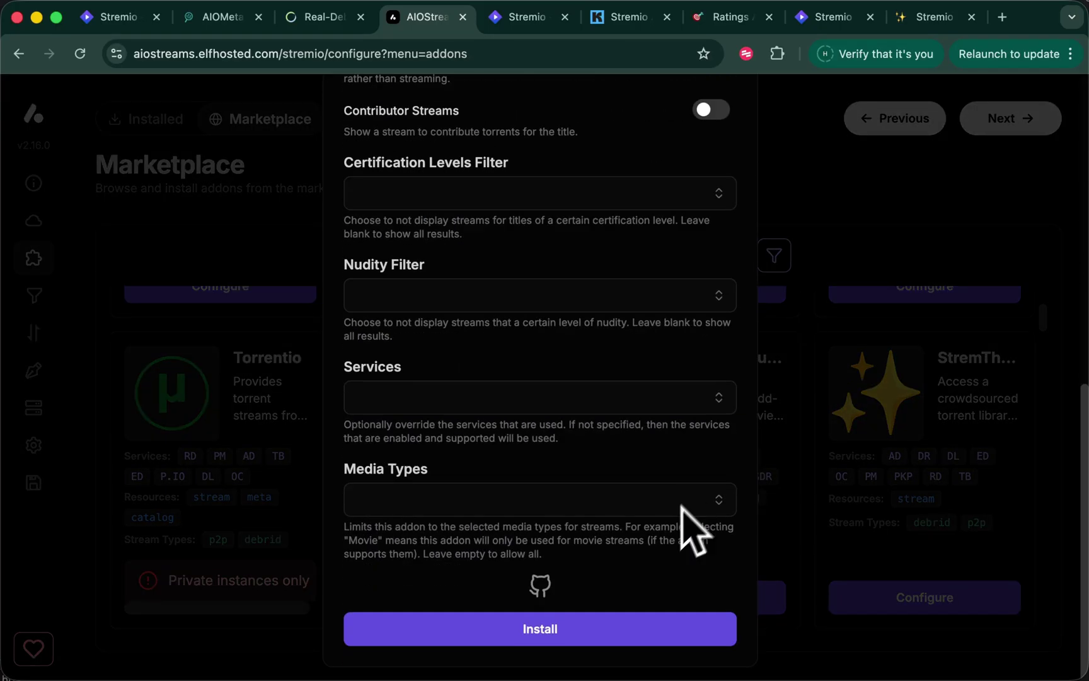
click(596, 630)
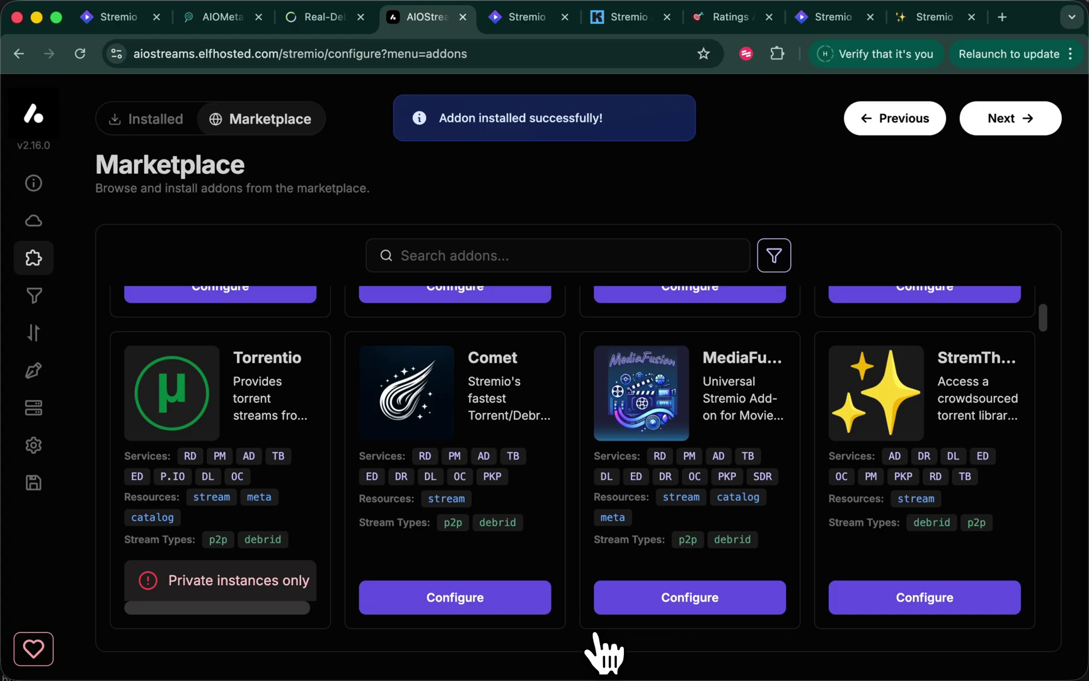
click(34, 484)
click(119, 329)
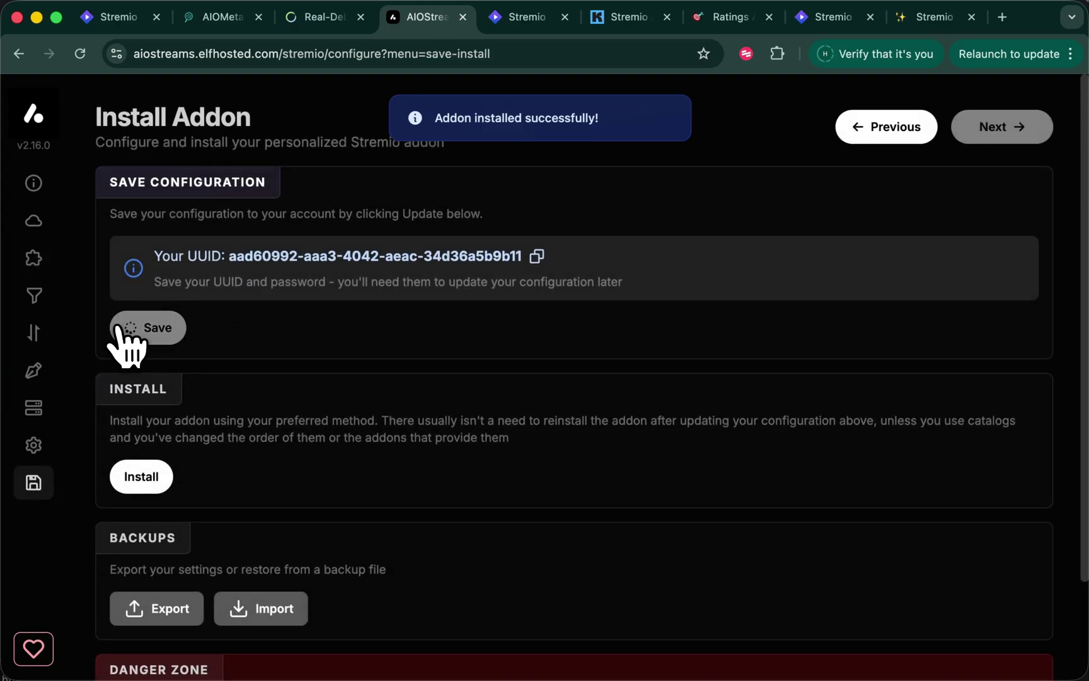
Open Sing: Thriller and find MediaFusion 1080p streams alongside Comet results in its stream list
click(833, 18)
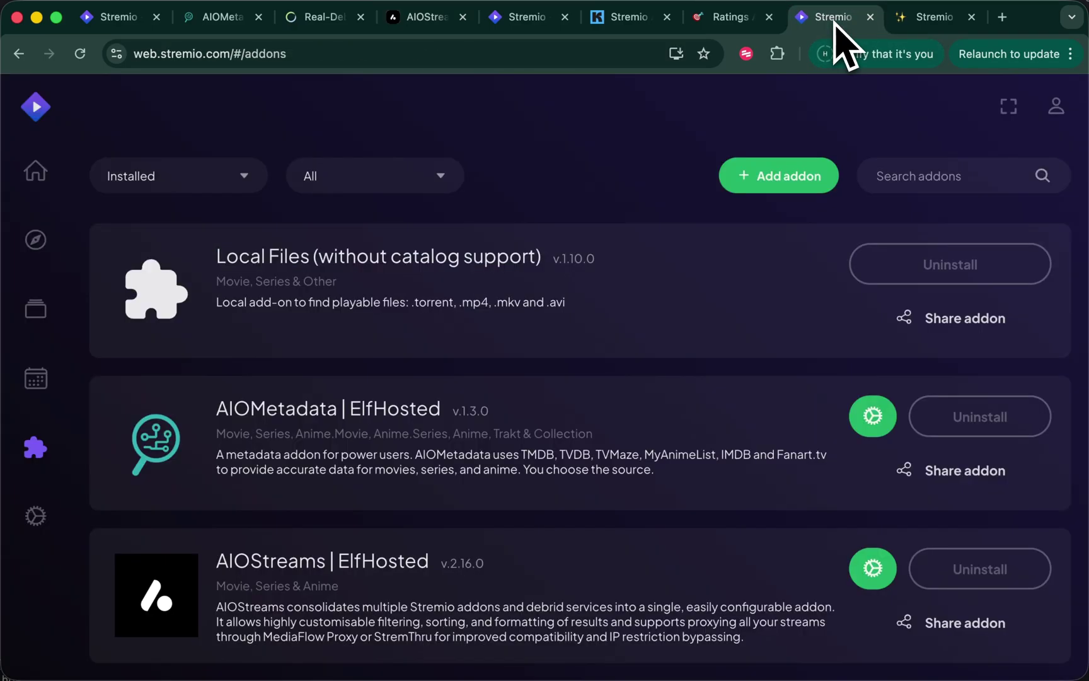
click(115, 17)
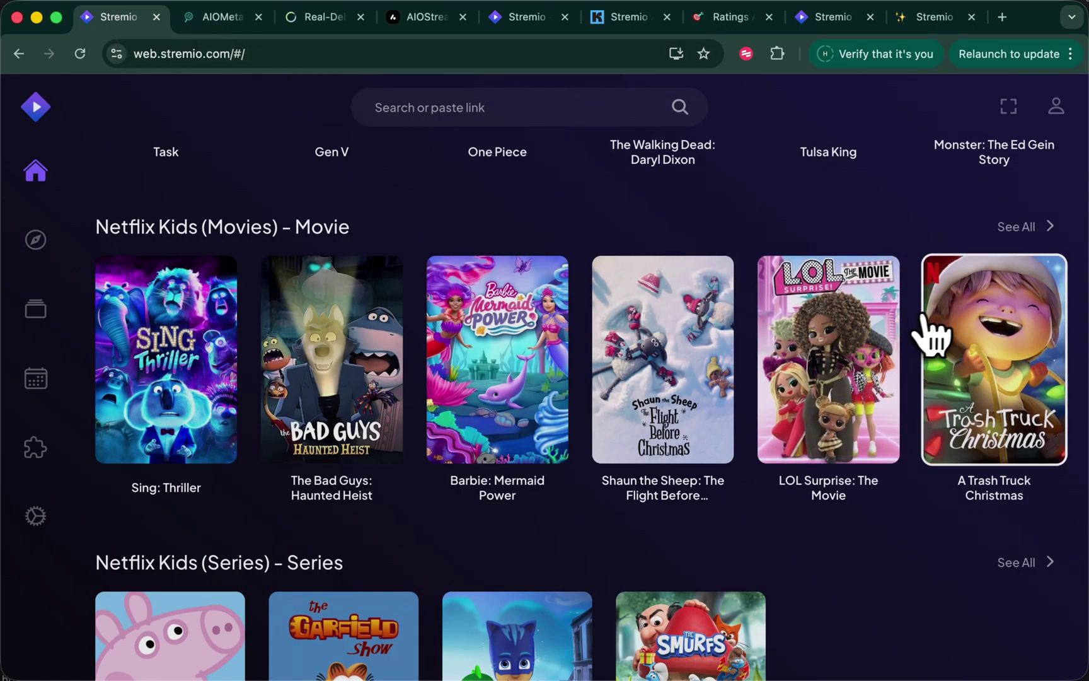
click(161, 334)
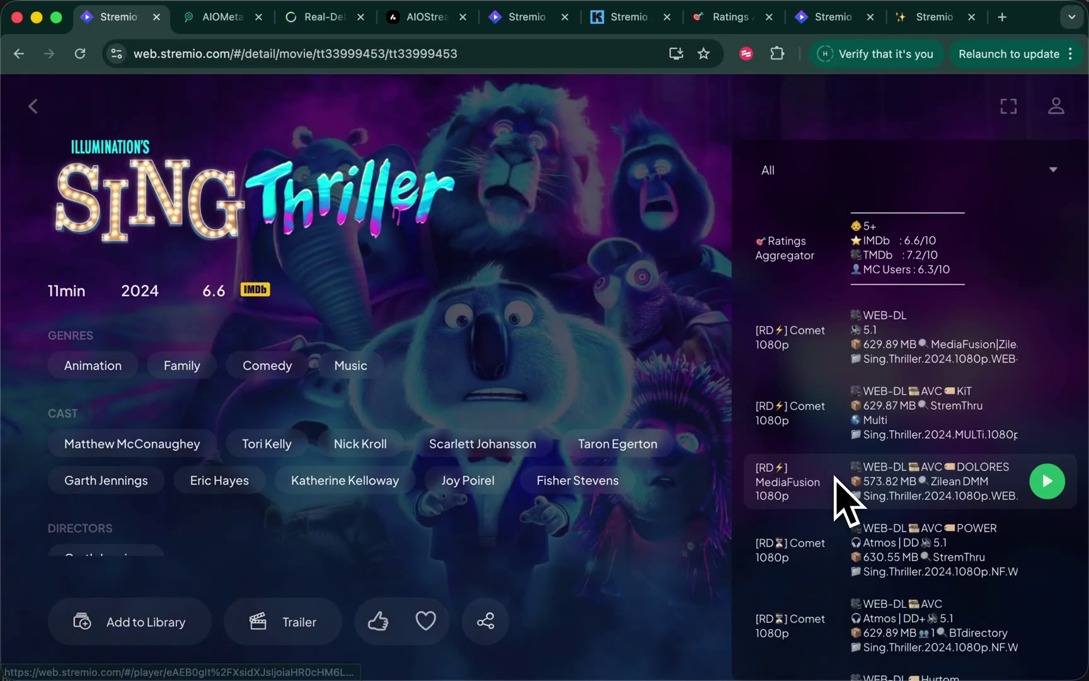
scroll(925, 488, down, 10)
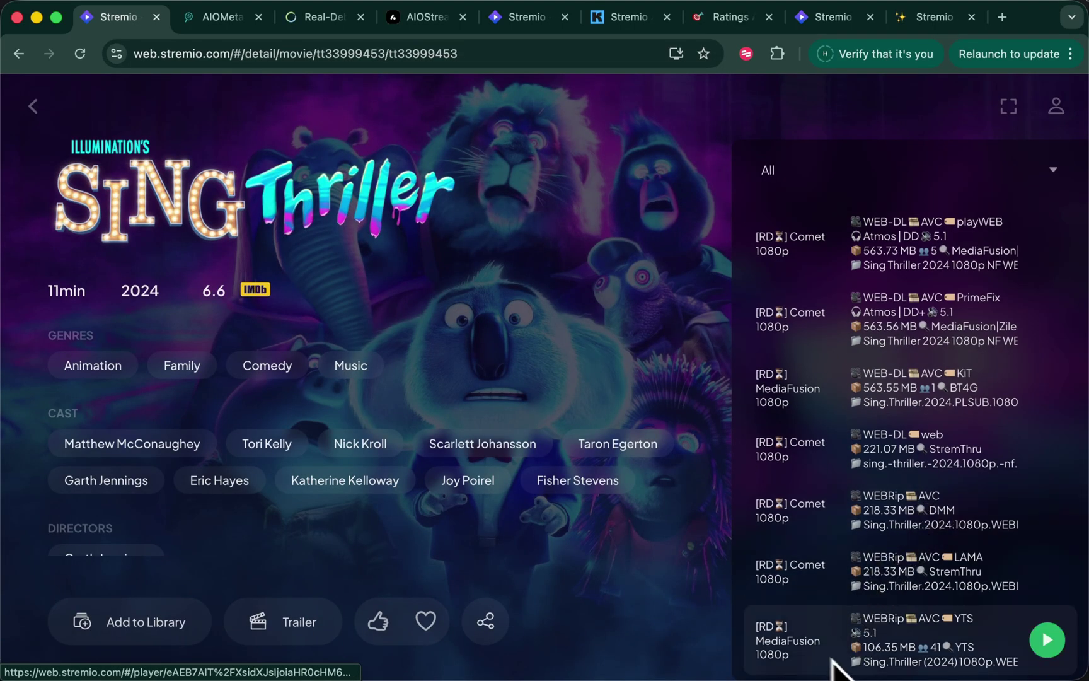
Reopen Coco 2 via the 'coco 2' search history and see that no streams are found
key(Escape)
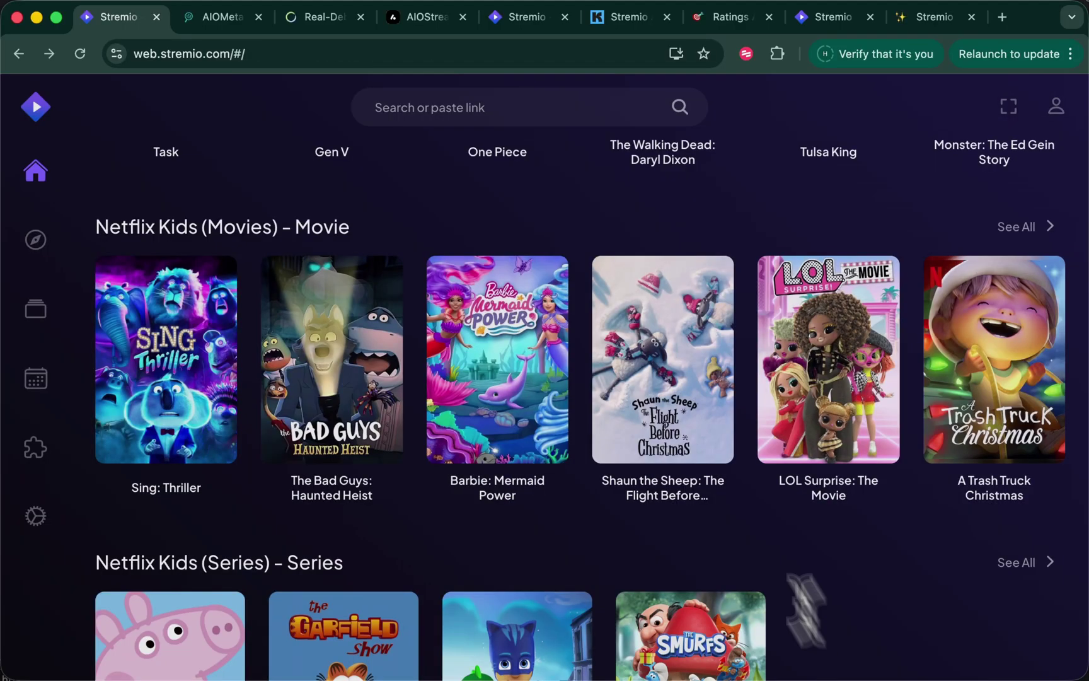
click(496, 105)
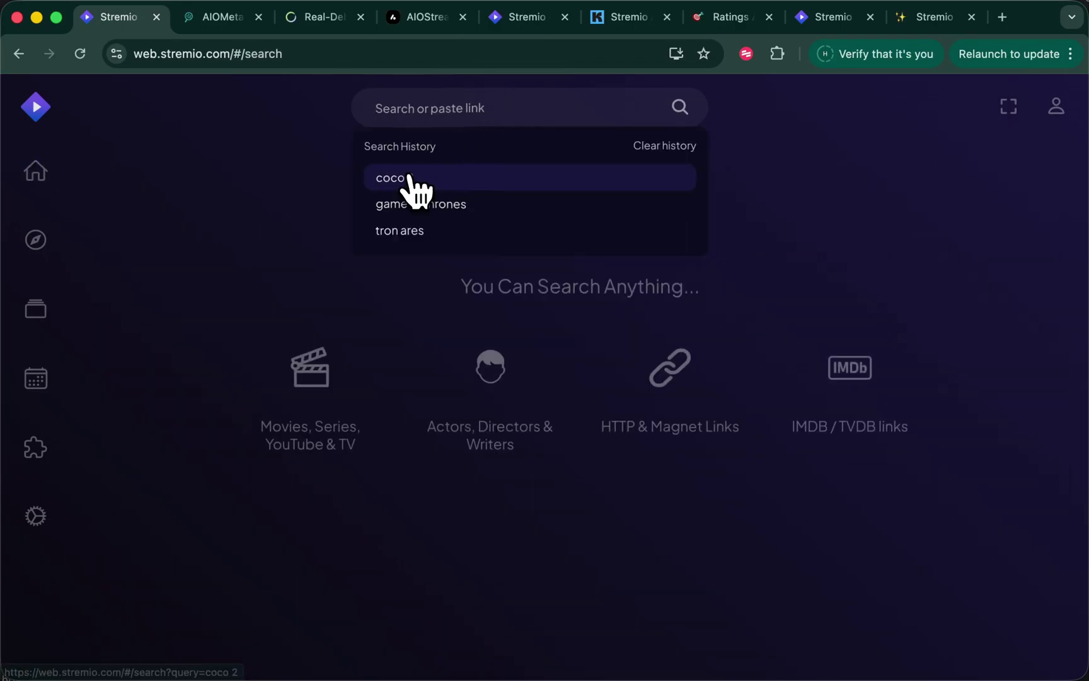
click(410, 179)
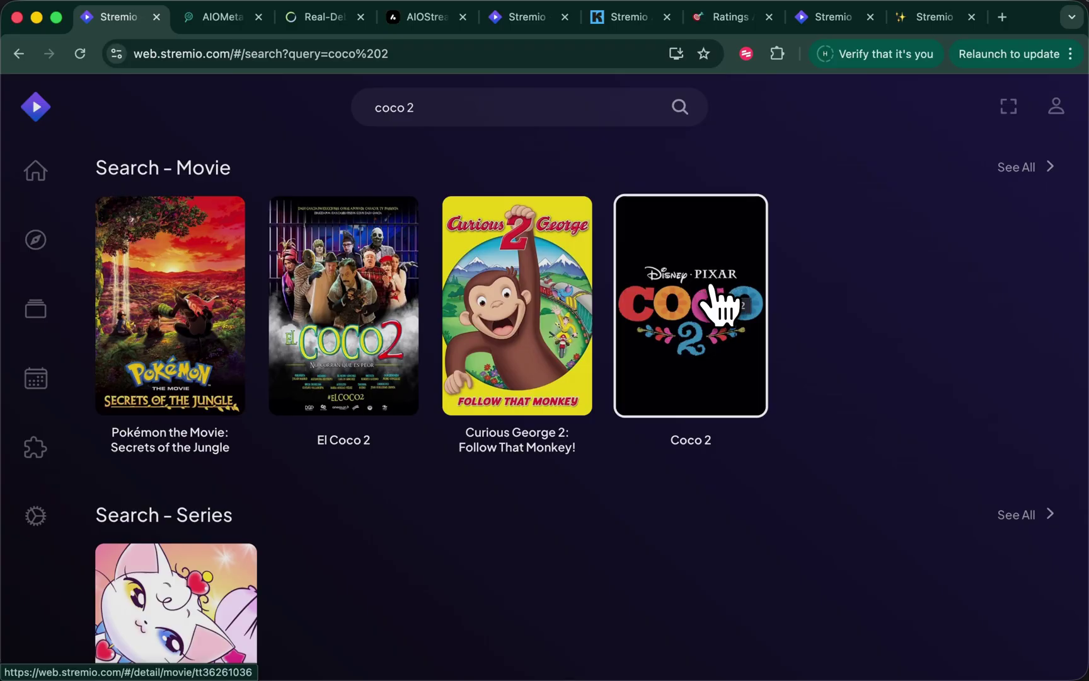
click(715, 291)
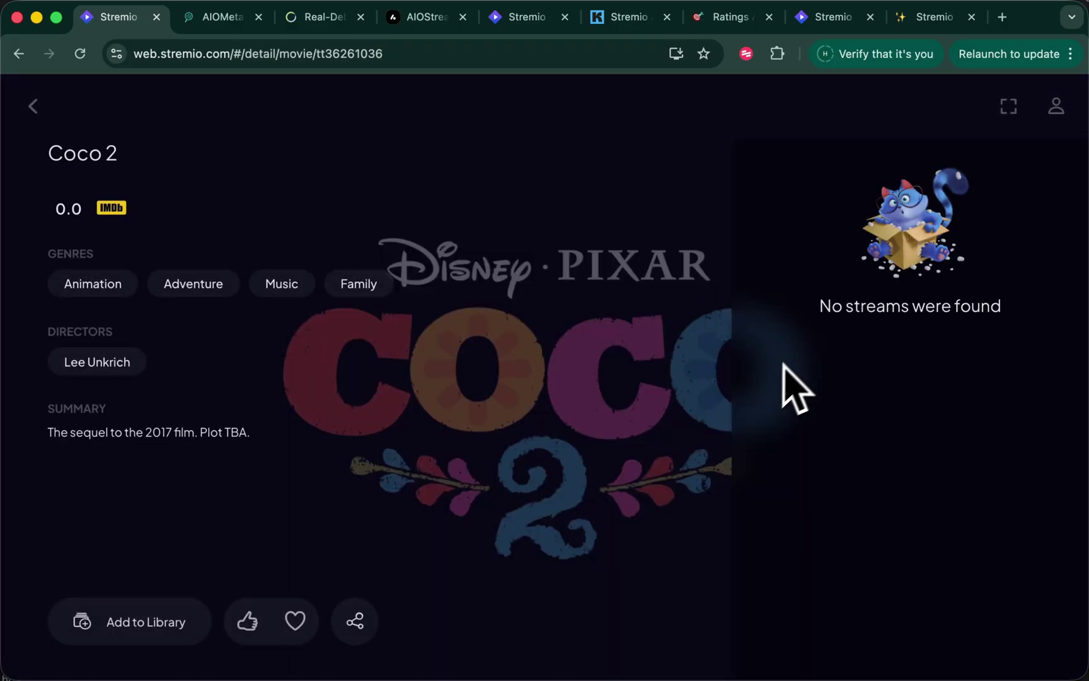